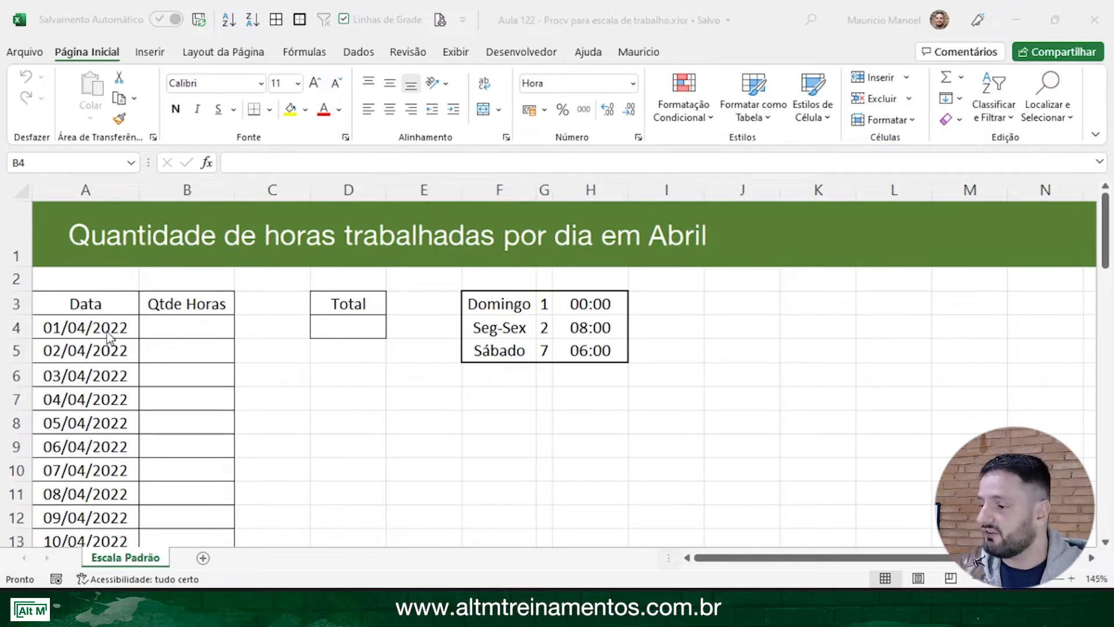
Examine the April dates and the table of weekday codes and hours for Domingo, Seg-Sex and Sábado
click(69, 328)
click(69, 328)
click(81, 376)
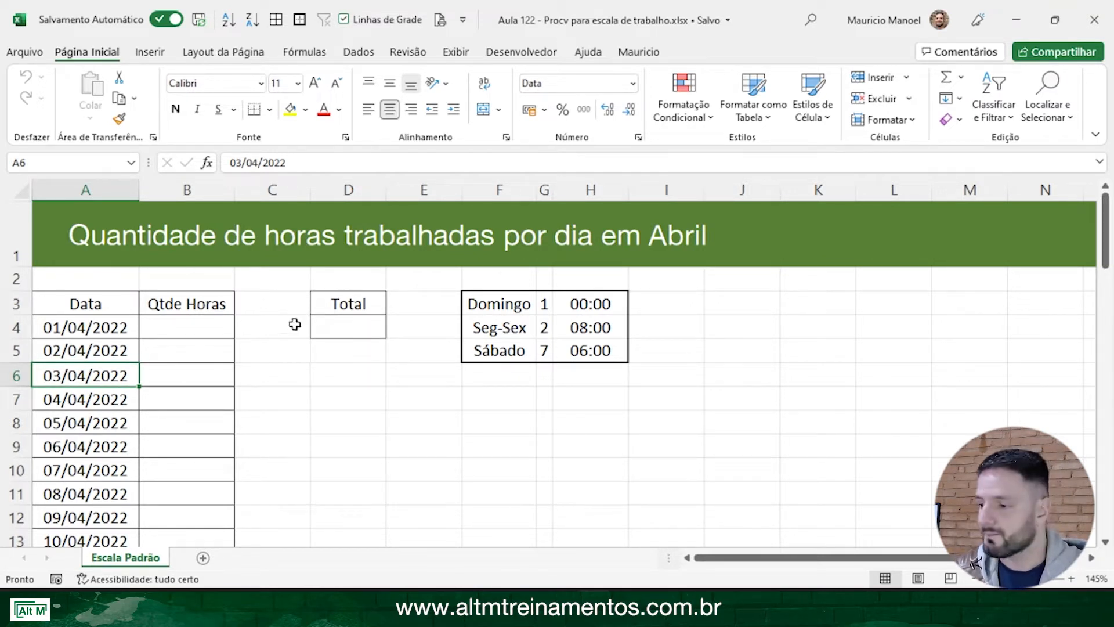
click(525, 331)
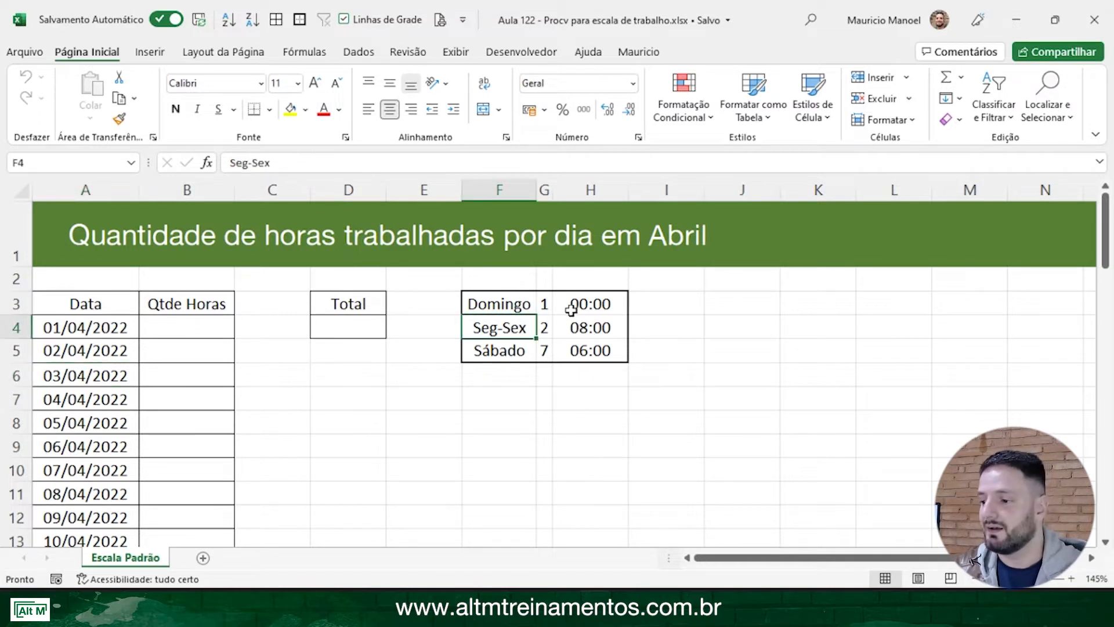
click(529, 304)
click(581, 303)
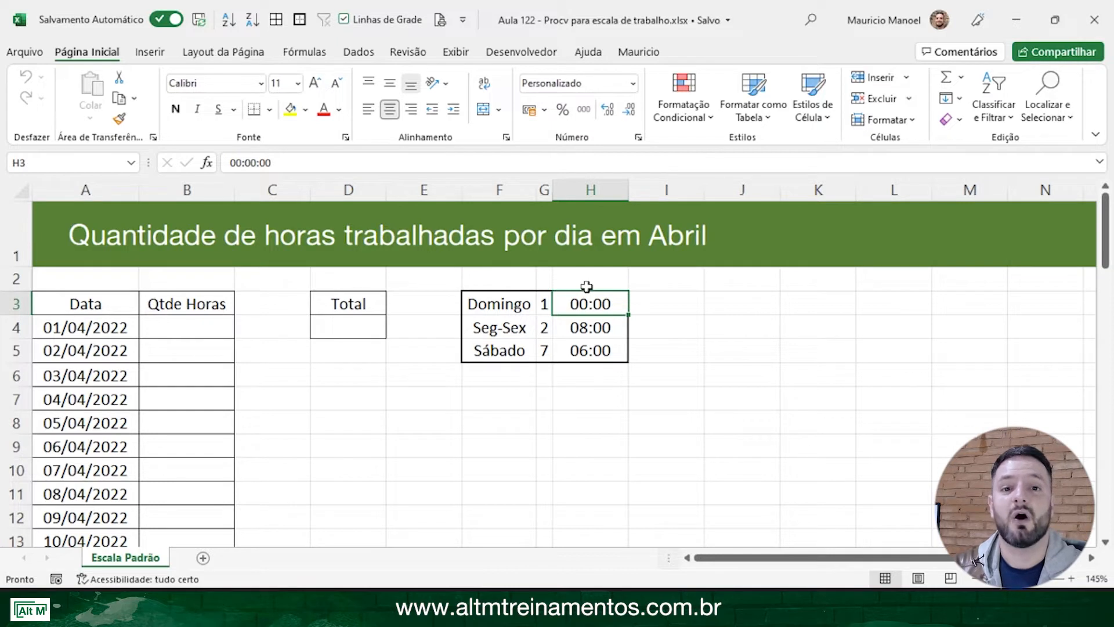
click(498, 329)
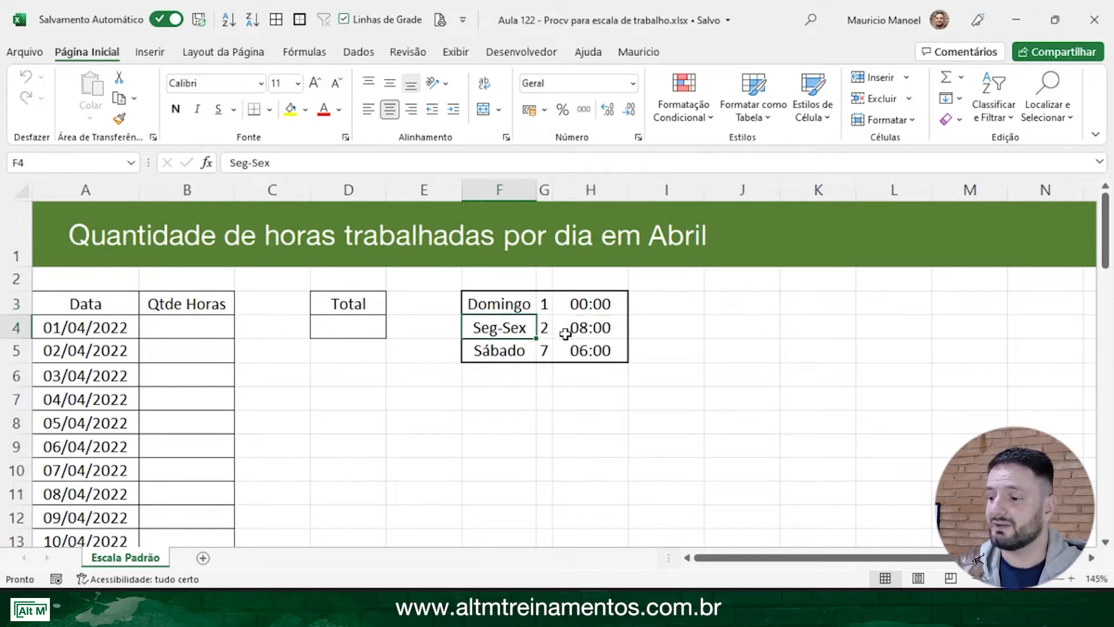
click(583, 327)
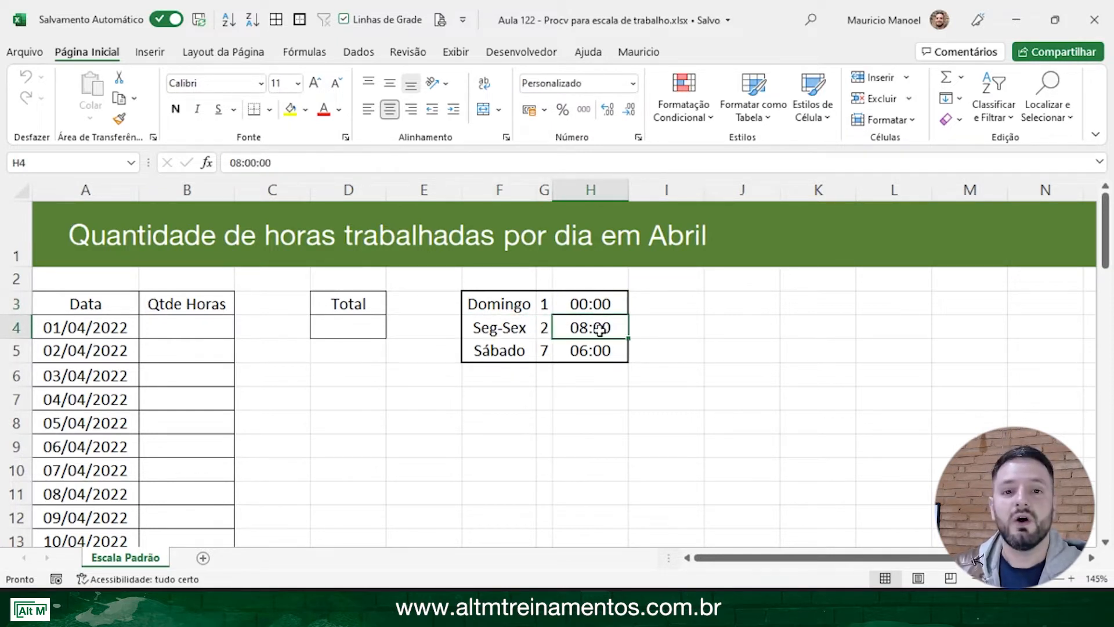
click(491, 350)
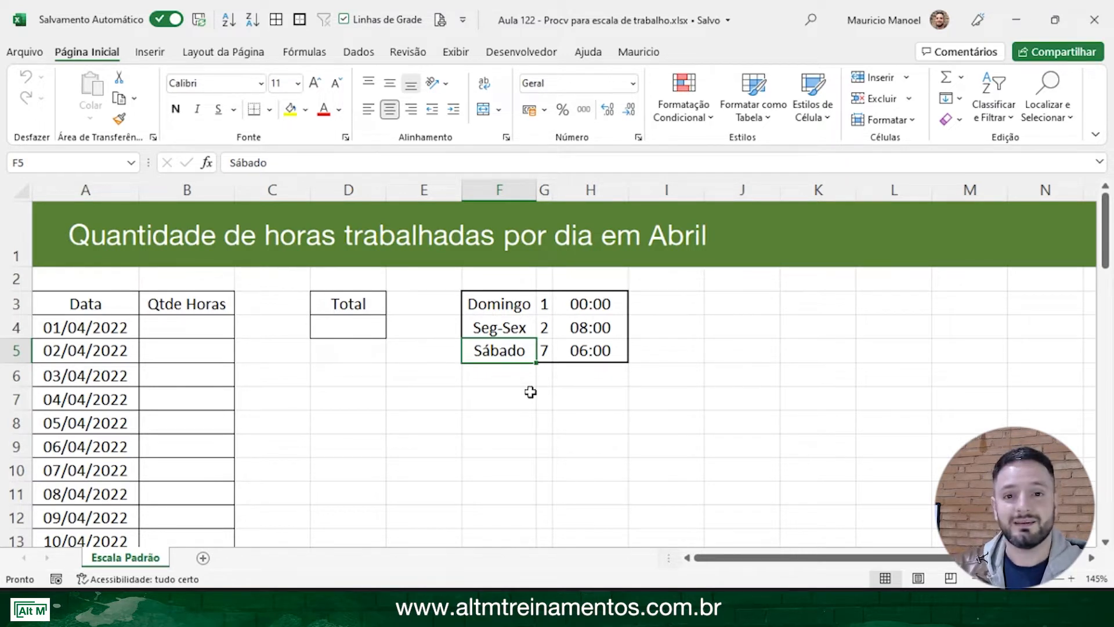
Enter the formula =DIA.DA.SEMANA(A4) in cell F7 to get the weekday number of the first date
click(501, 390)
text(=di)
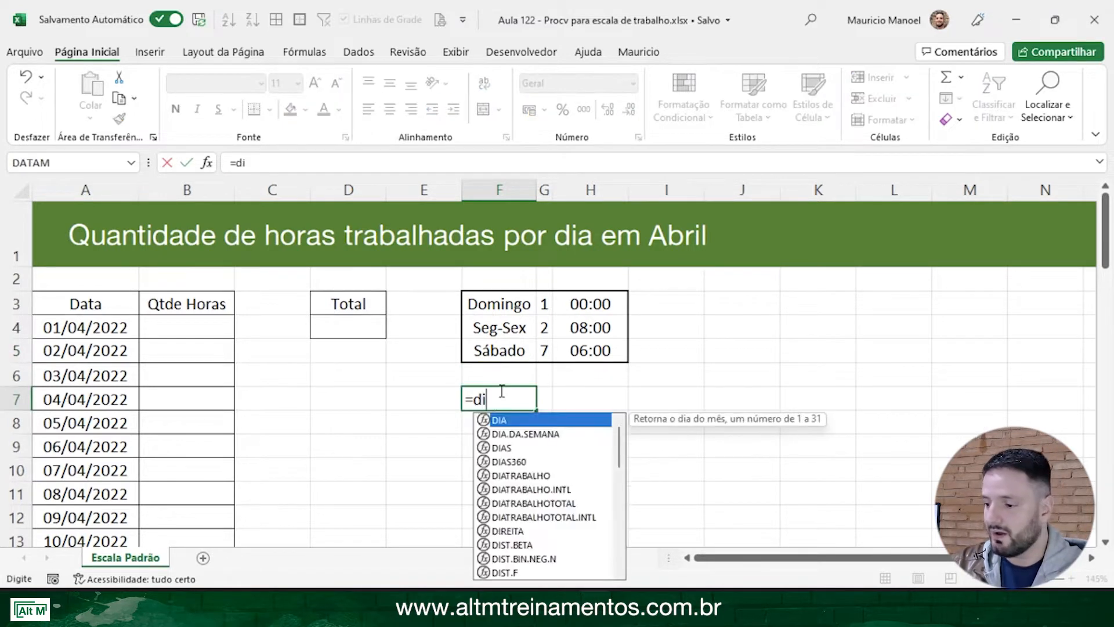
text(a)
click(521, 437)
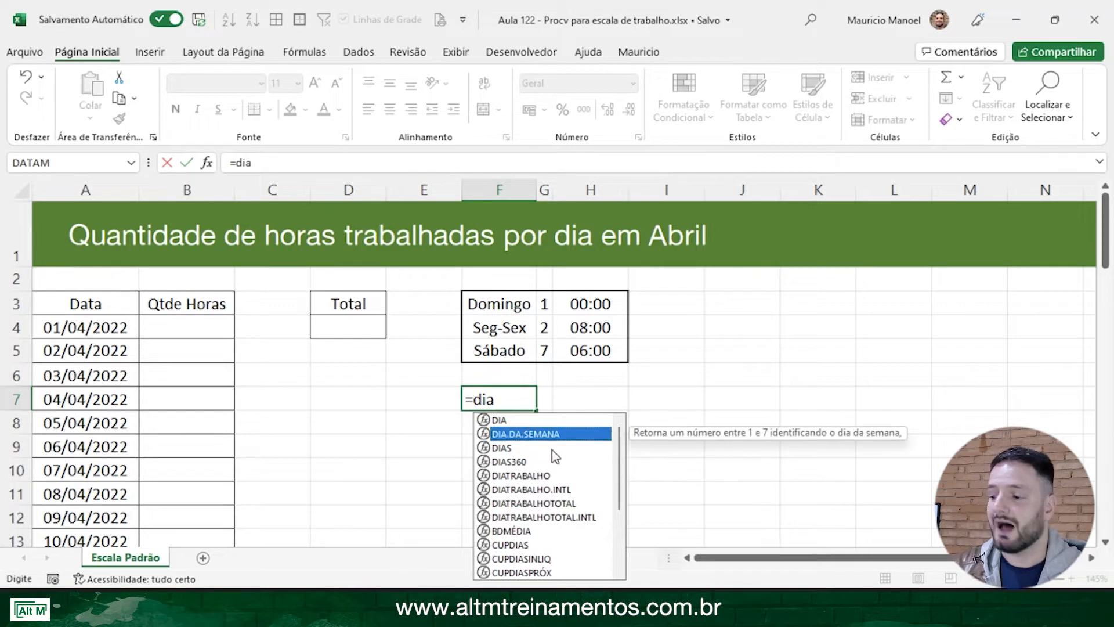
double_click(500, 435)
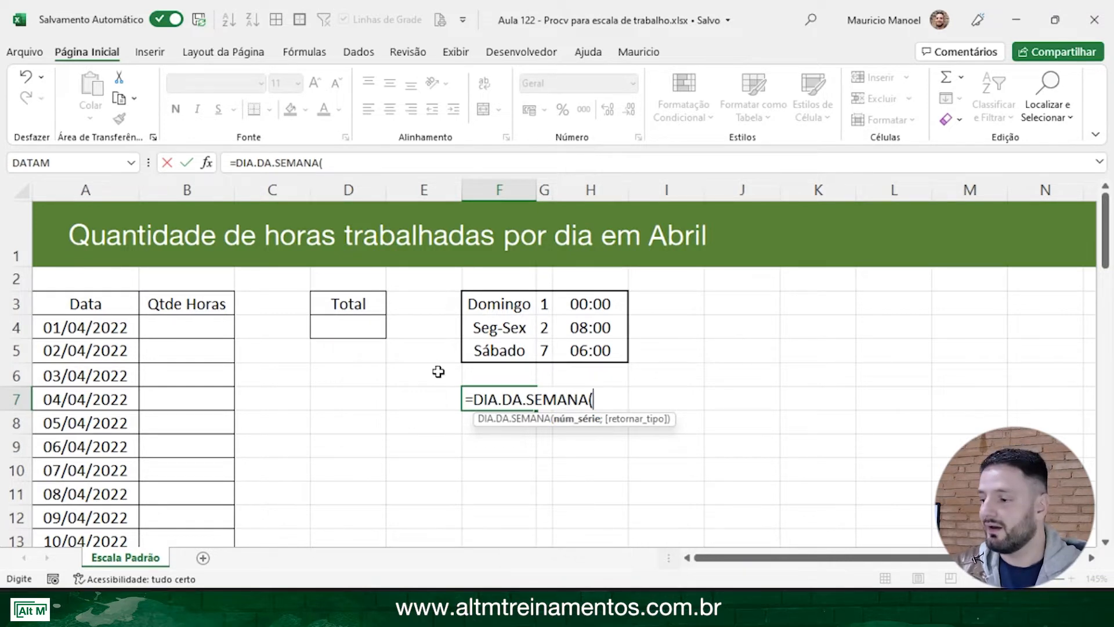
click(63, 328)
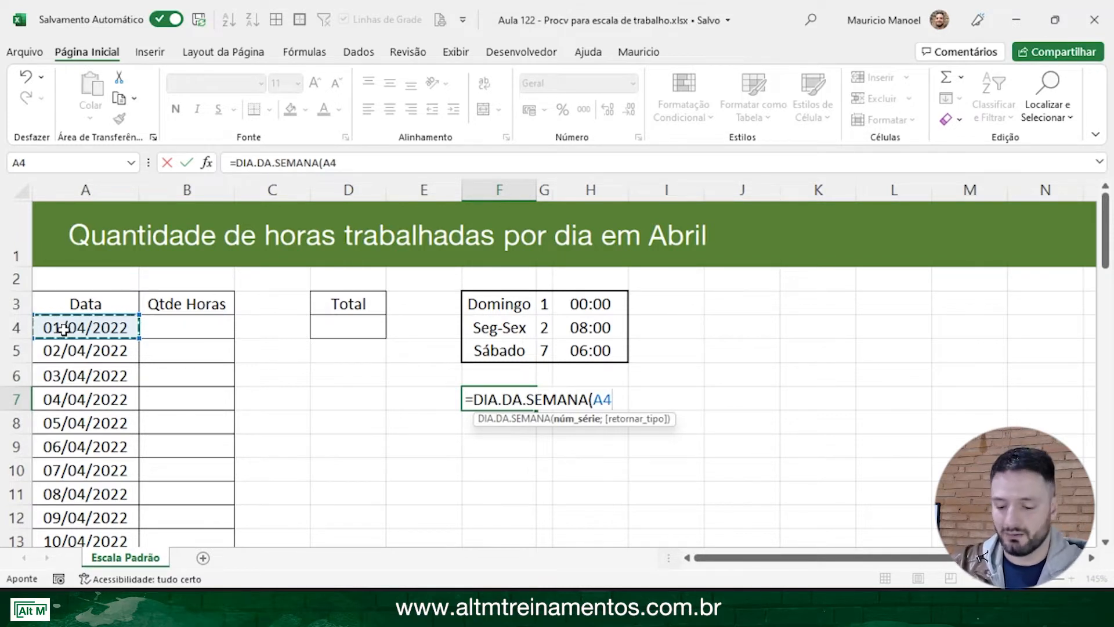
text())
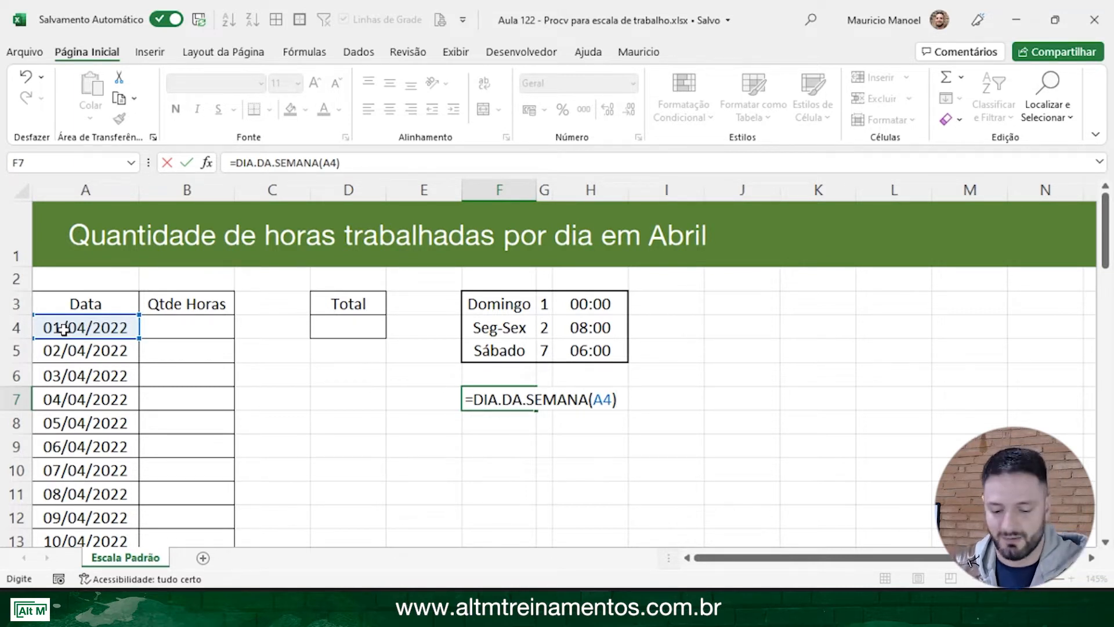
key(Return)
click(511, 398)
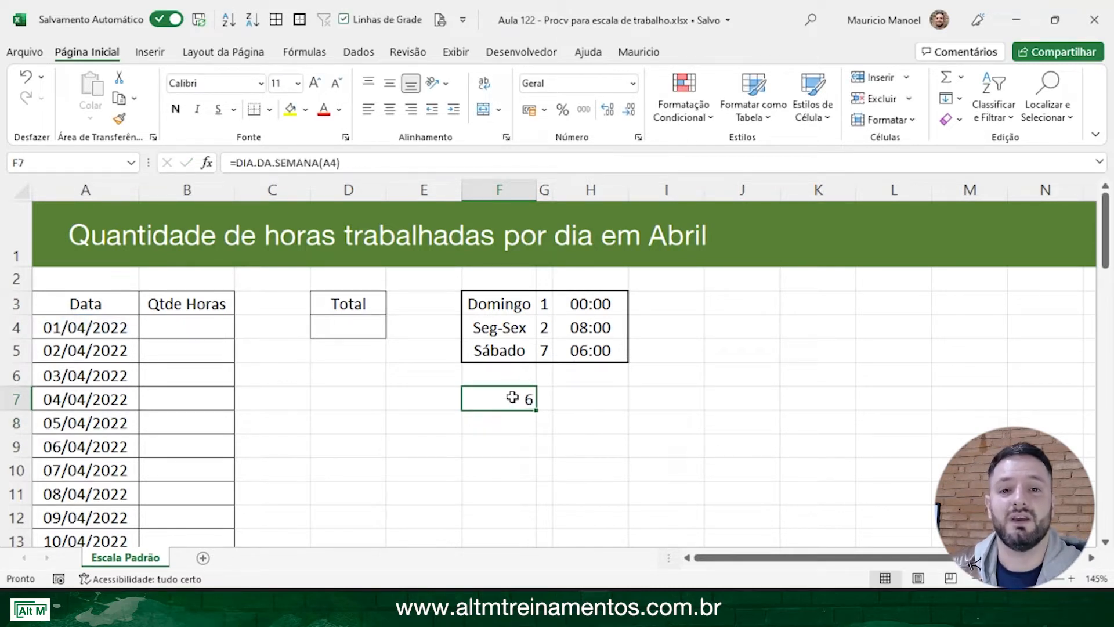
Fill the DIA.DA.SEMANA formula from F7 down to F11 and compare the weekday numbers with the dates in A4:A8
click(542, 303)
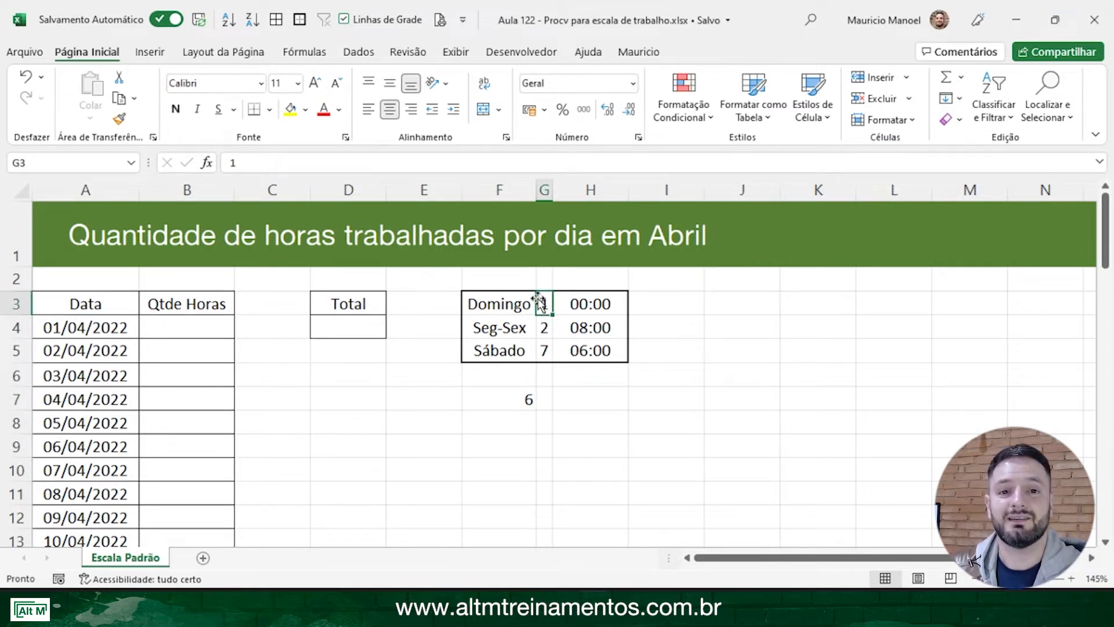
click(524, 399)
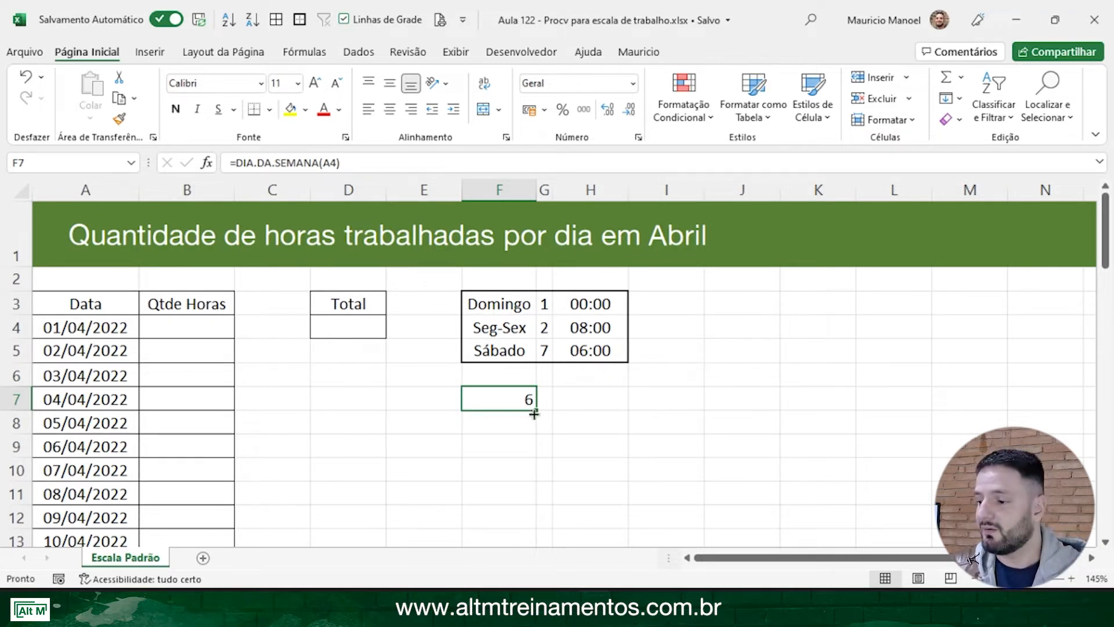
double_click(518, 404)
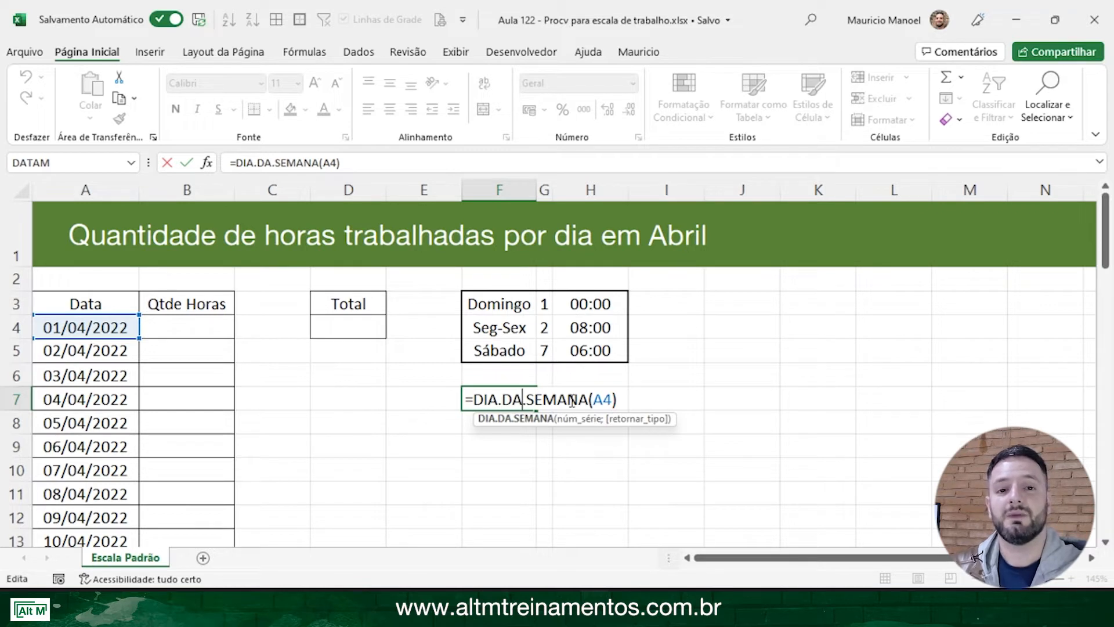
key(ctrl+Return)
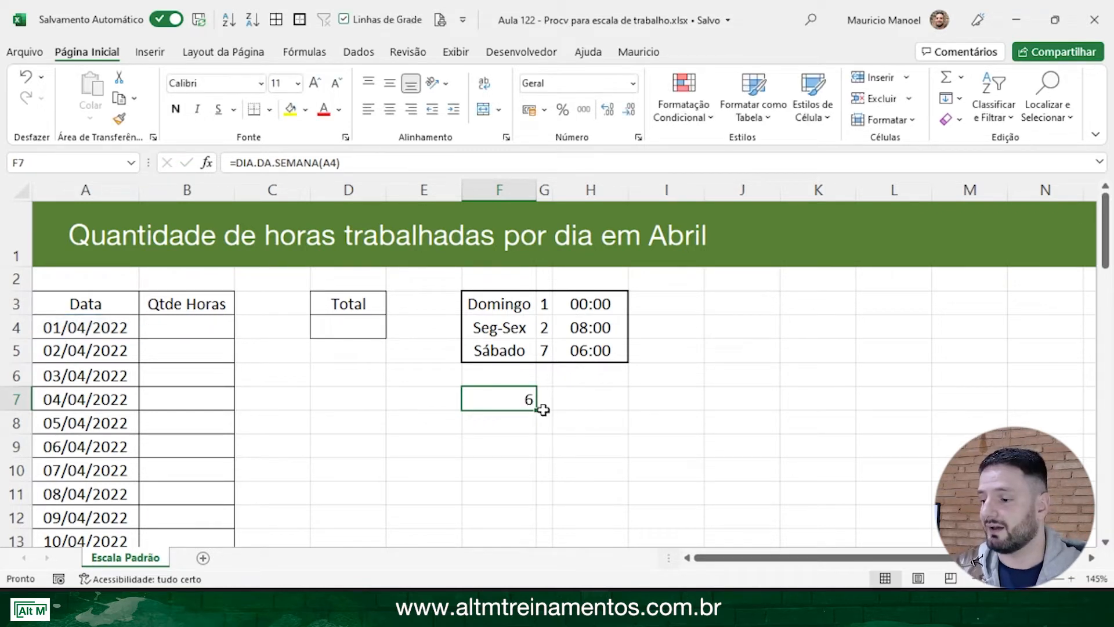
drag(536, 410, 546, 506)
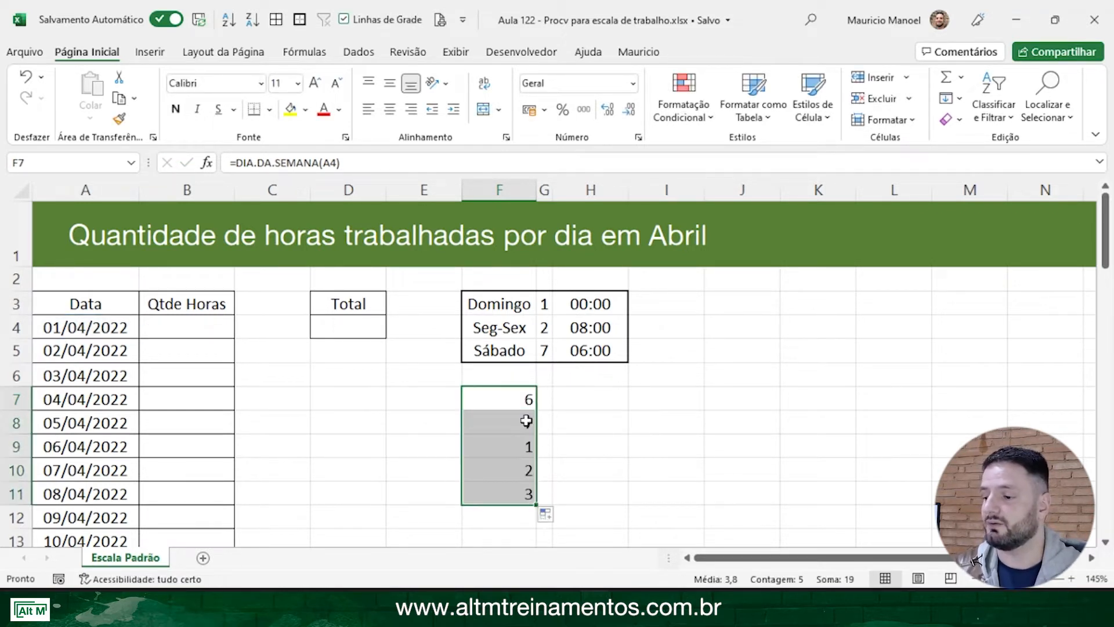
click(524, 423)
click(529, 440)
click(526, 465)
click(525, 494)
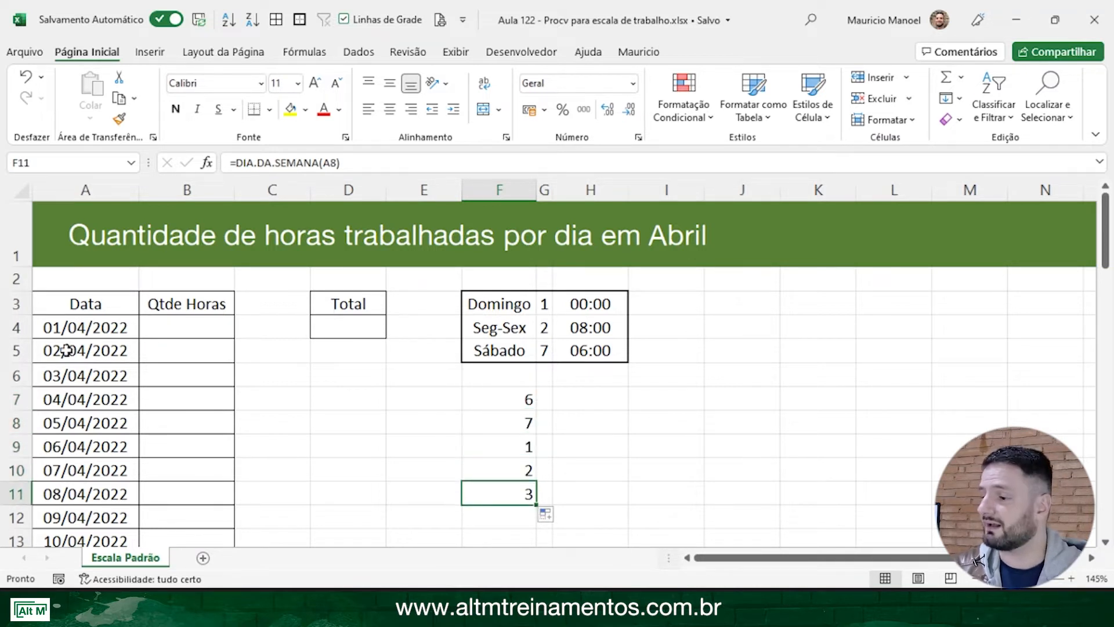
drag(69, 339, 84, 424)
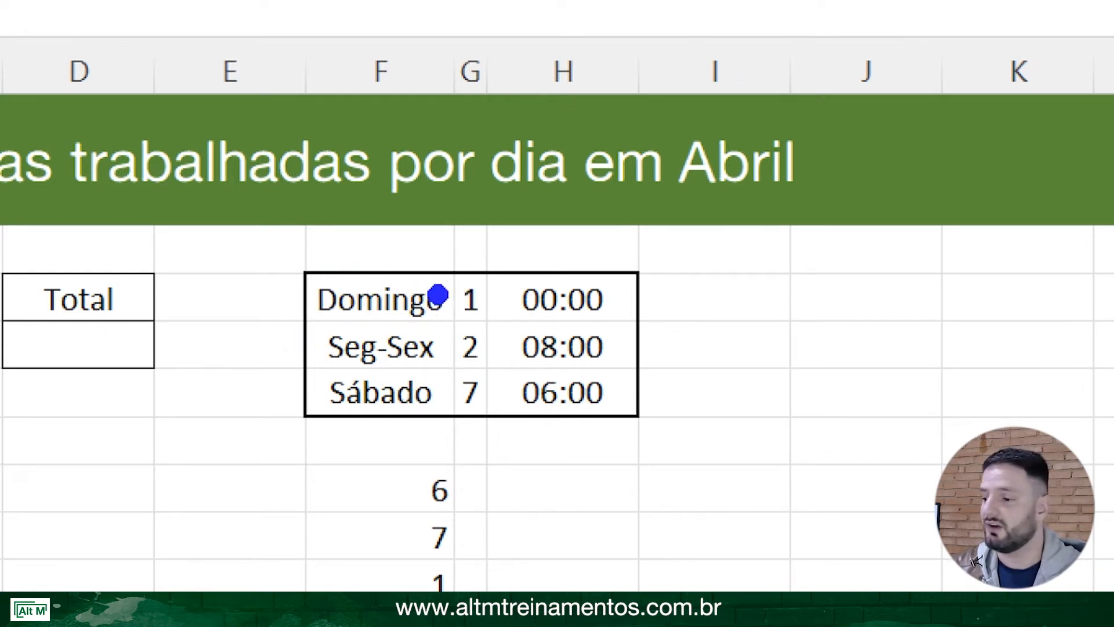
Make the weekday codes and hours in G3:H5 bold
mouse_move(423, 242)
mouse_down()
mouse_move(579, 388)
mouse_move(652, 447)
mouse_move(670, 446)
mouse_up()
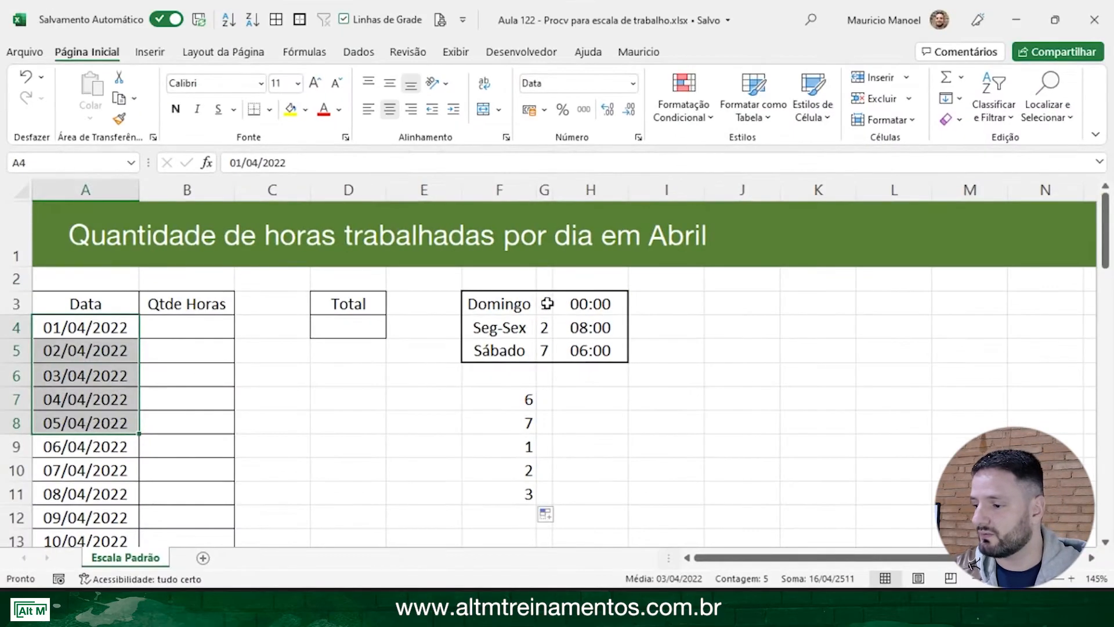
drag(471, 299, 586, 352)
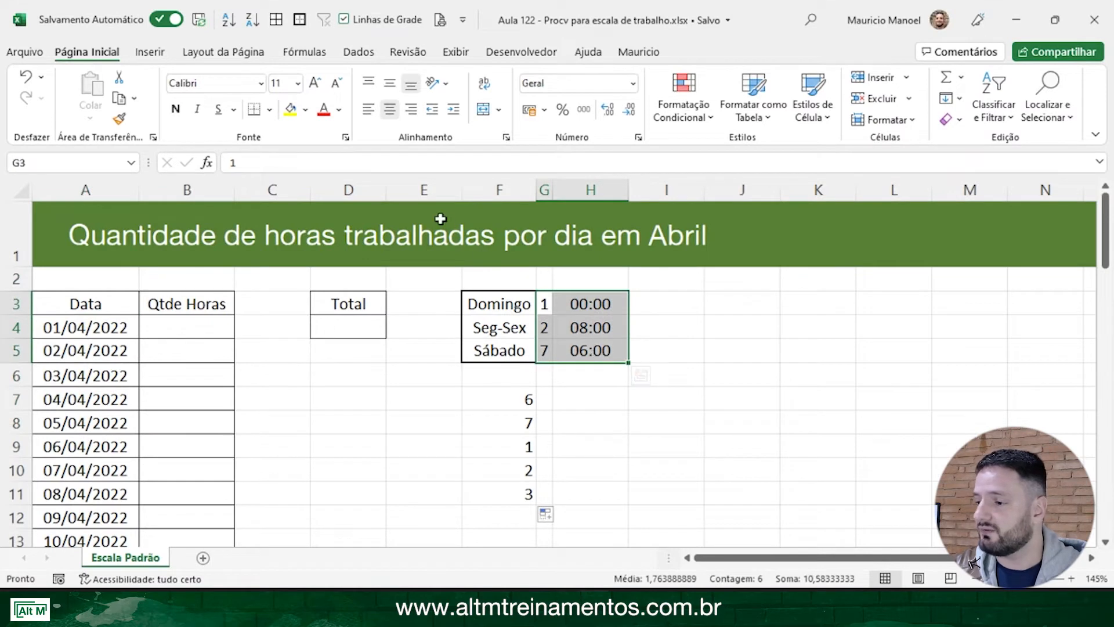
click(175, 108)
click(667, 351)
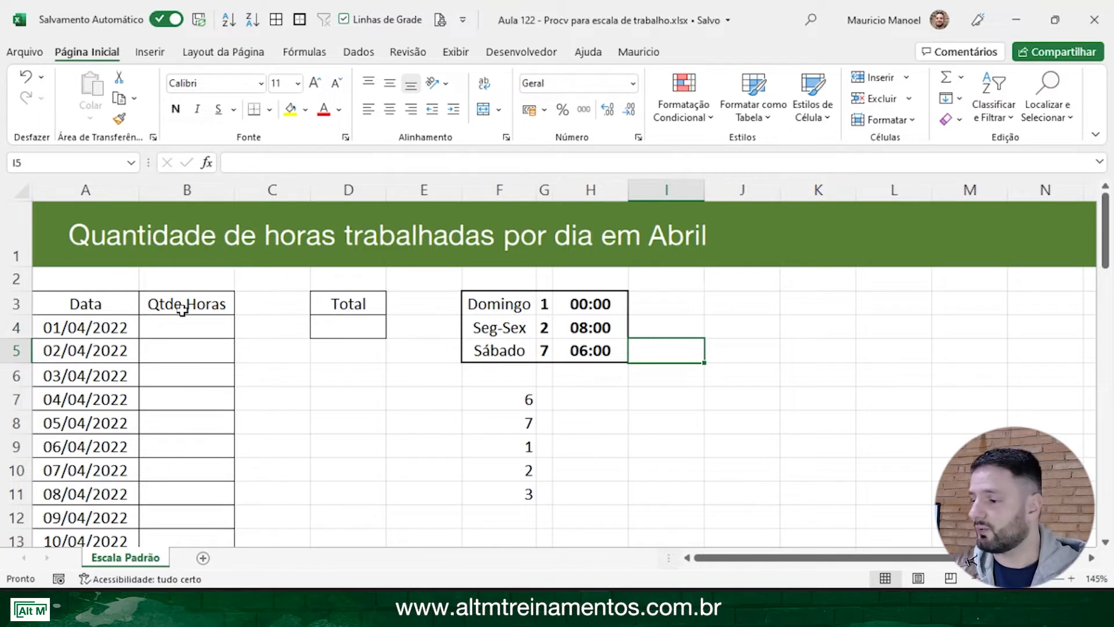
Begin a PROCV formula in B4 with DIA.DA.SEMANA(A4) as the lookup value
click(190, 324)
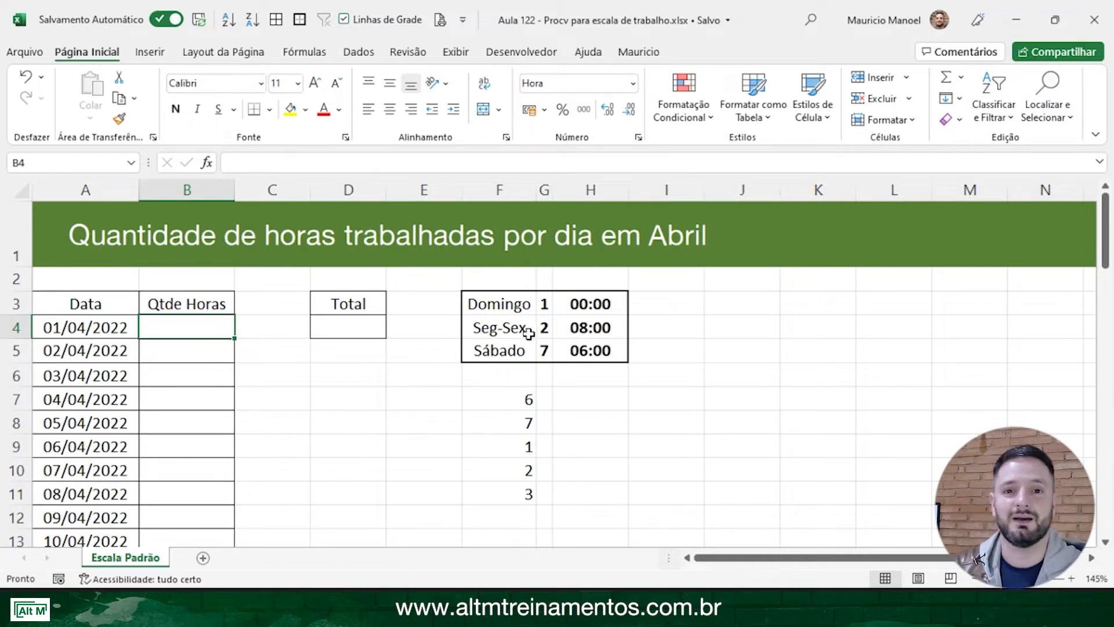
text(=)
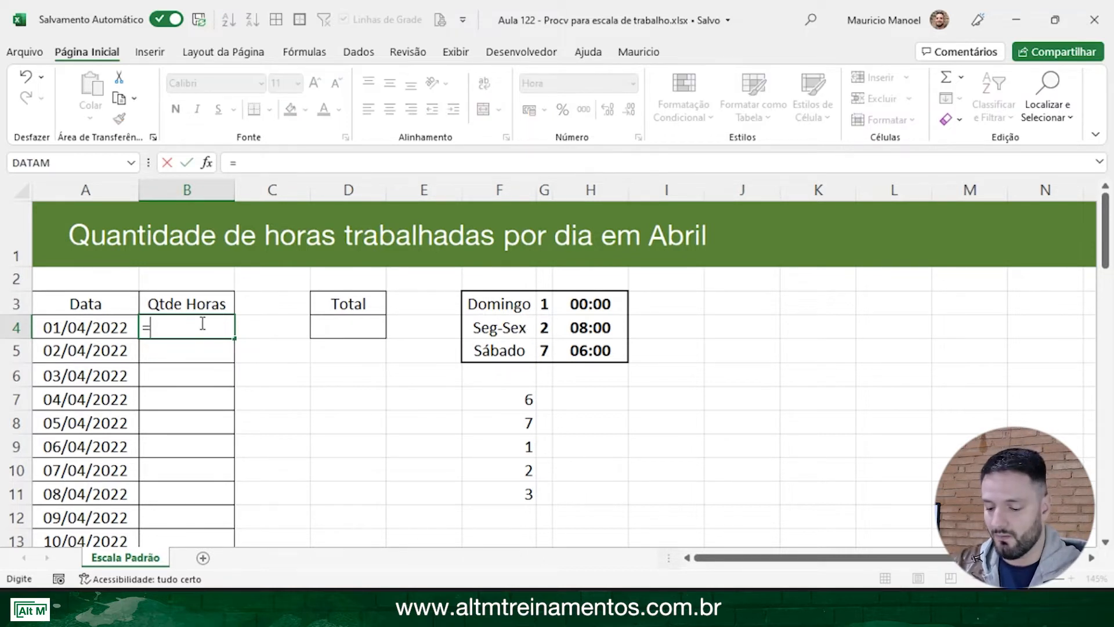
text(procv()
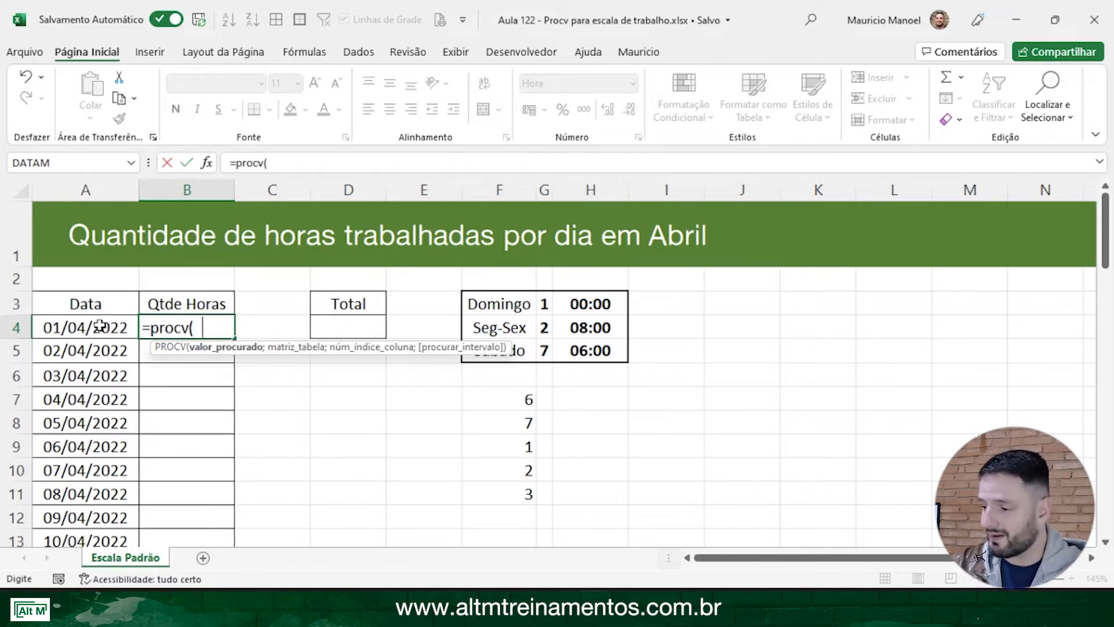
text(dia.)
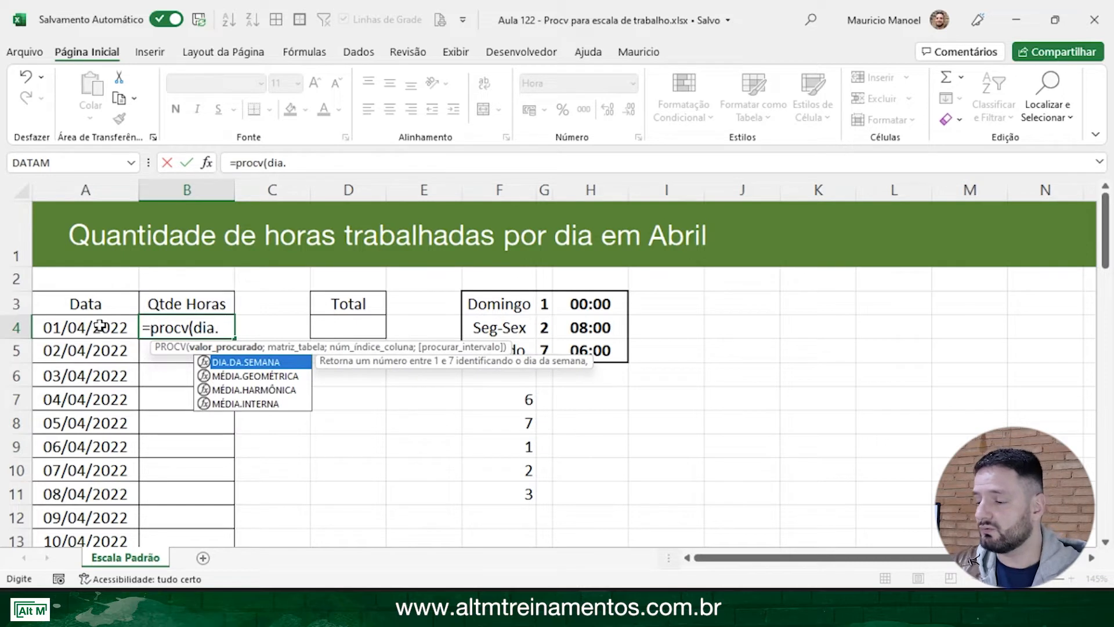
double_click(240, 362)
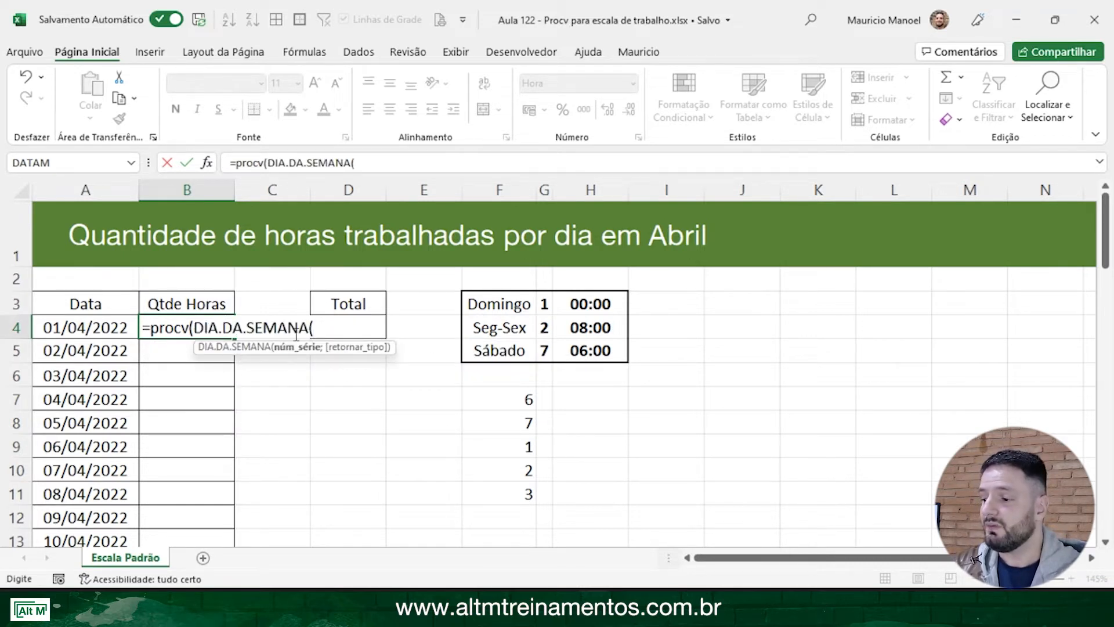
click(90, 325)
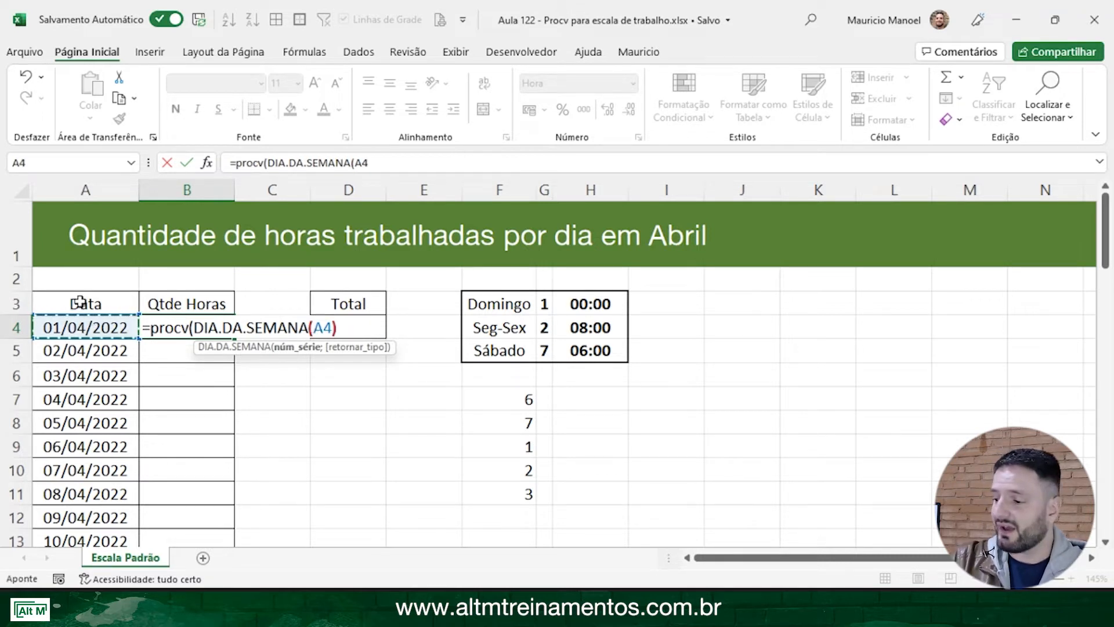
text())
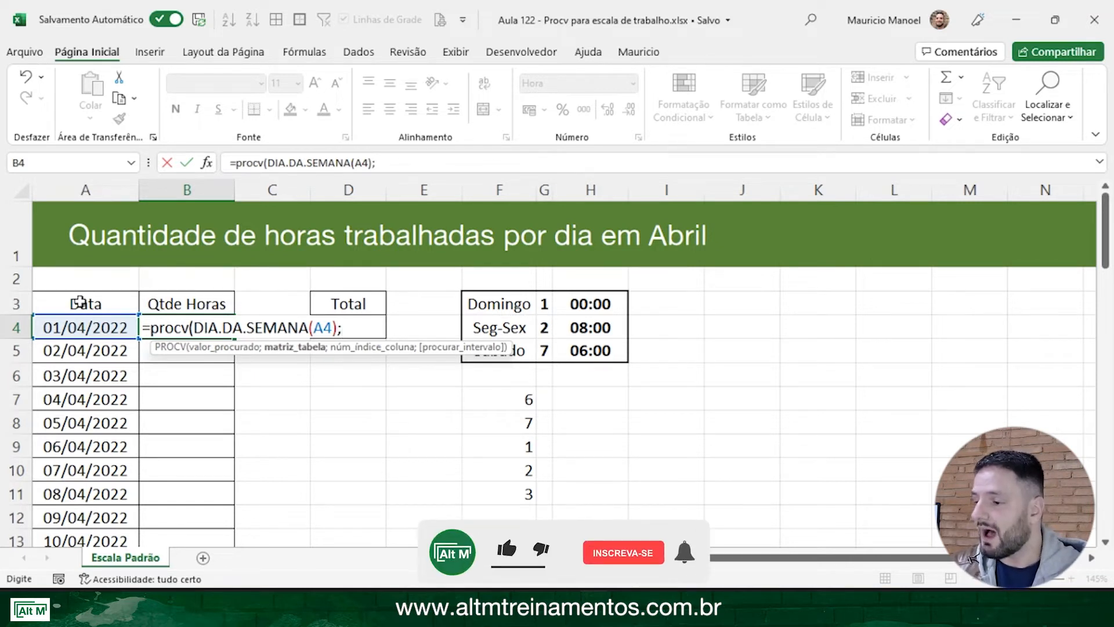
text(;)
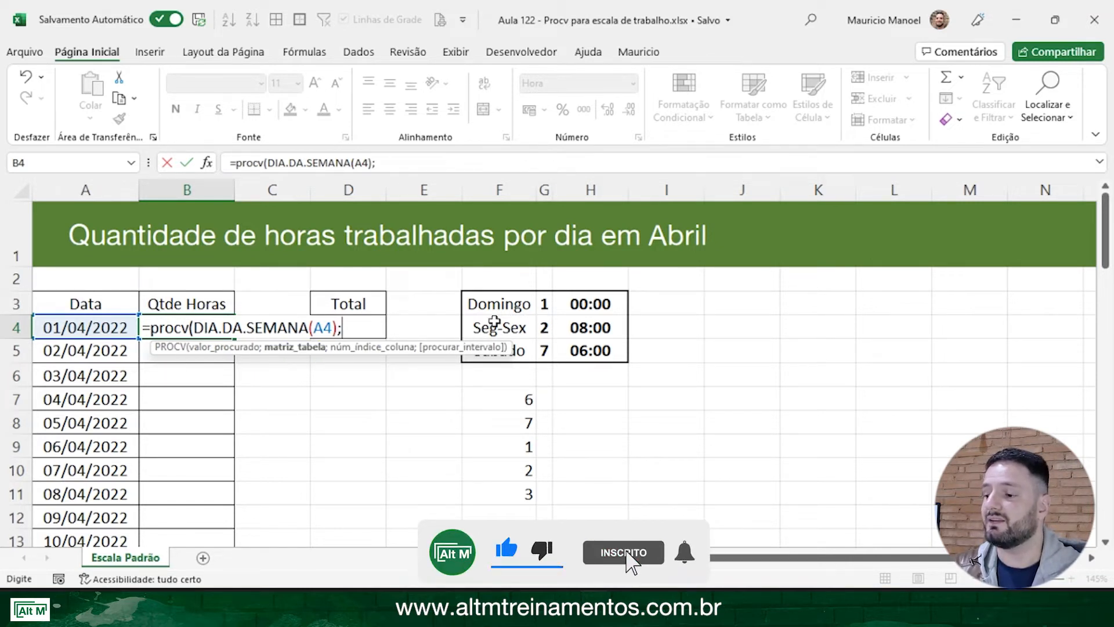
Complete the PROCV formula in B4 with the absolute table range $G$3:$H$5, column index 2 and approximate match 1
drag(545, 300, 597, 360)
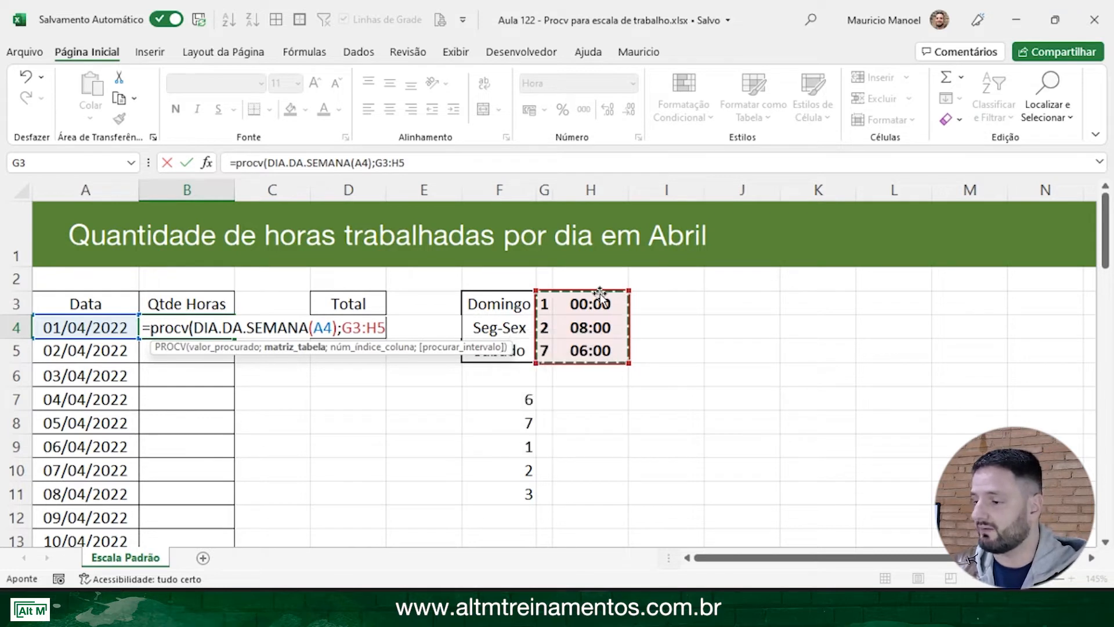
key(F4)
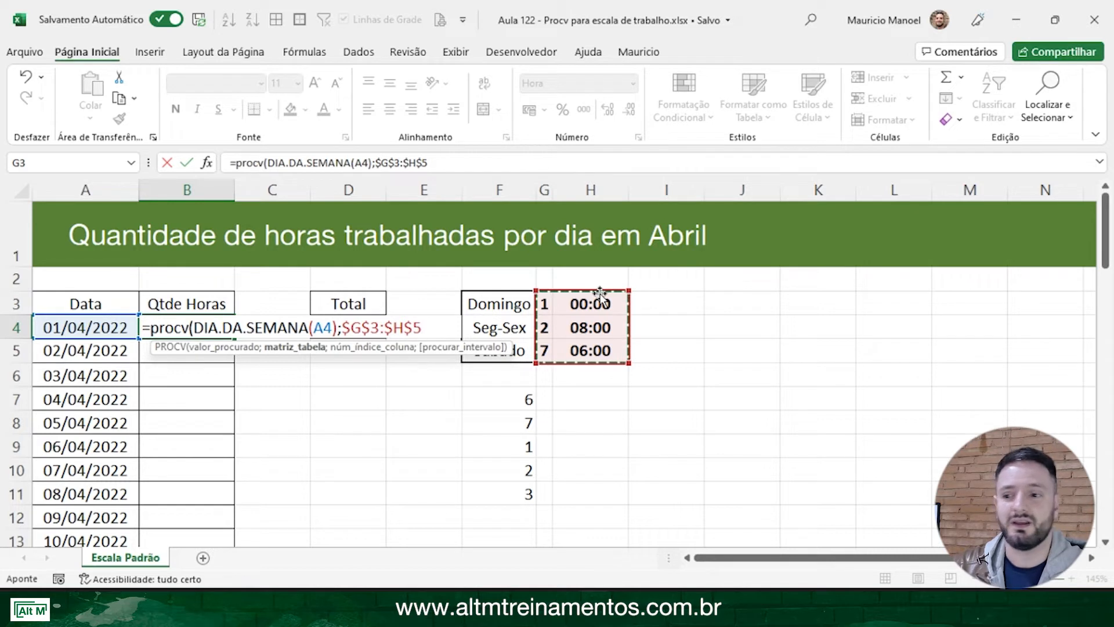
text(;2)
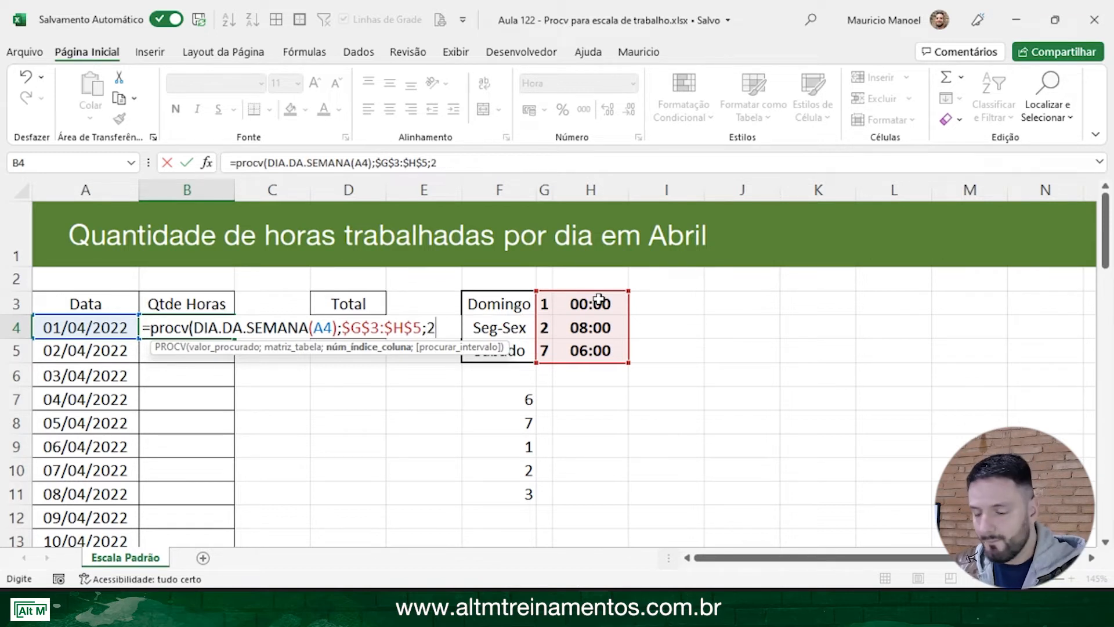
text(;)
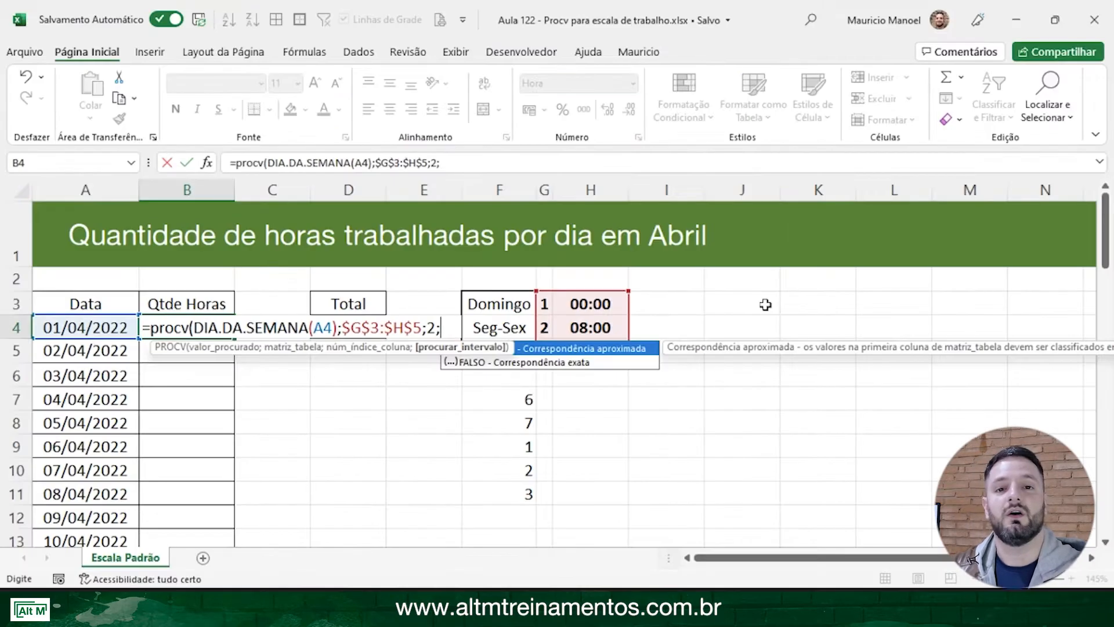
text(1)
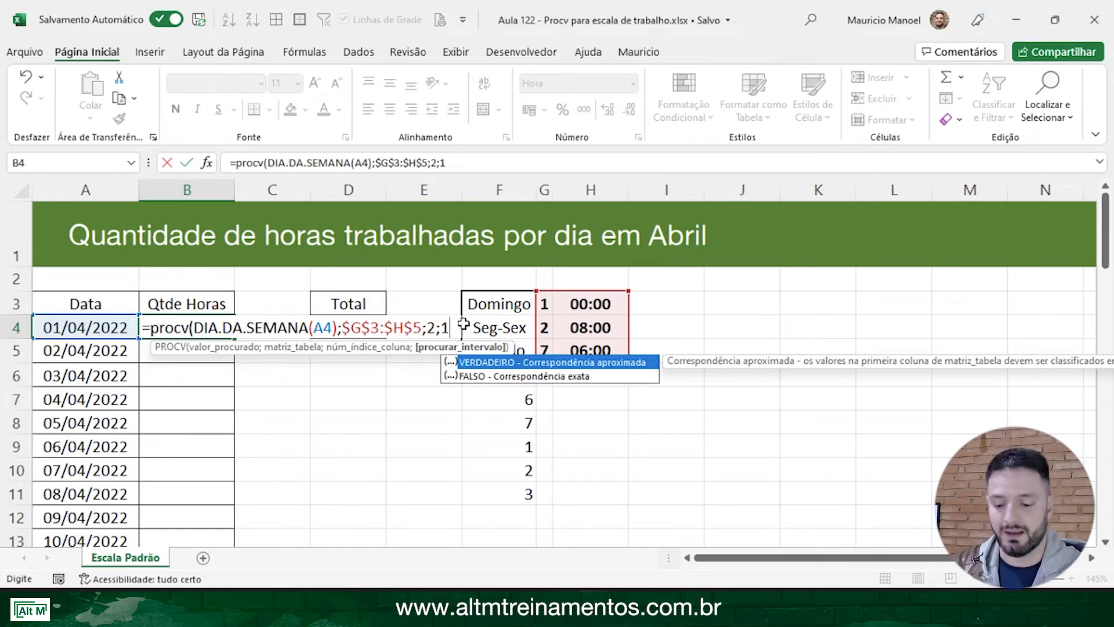
text())
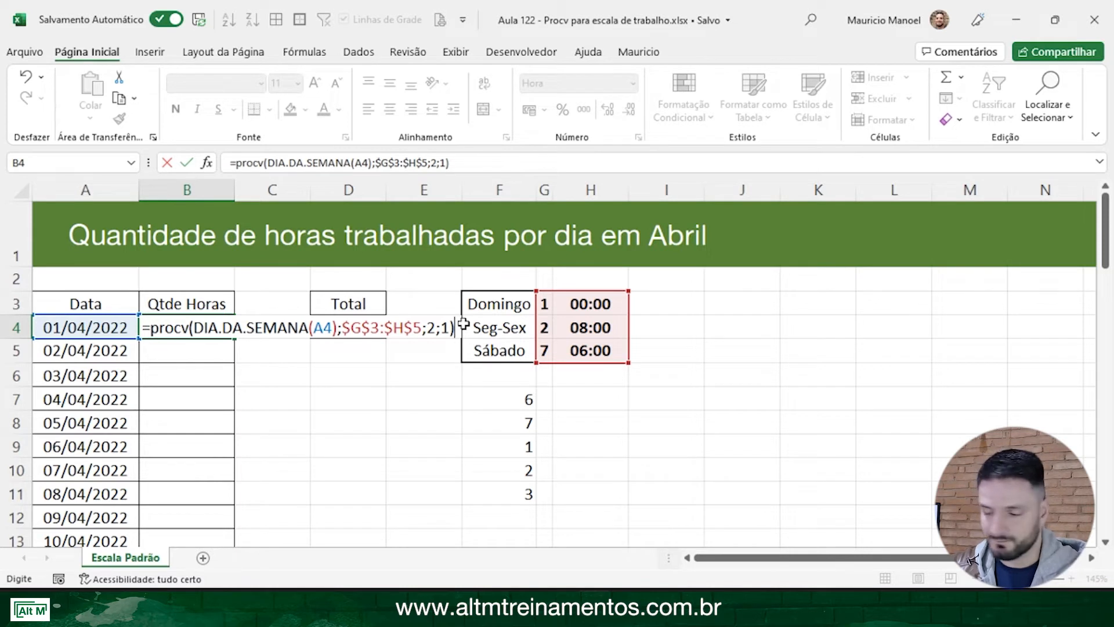
key(Return)
click(179, 325)
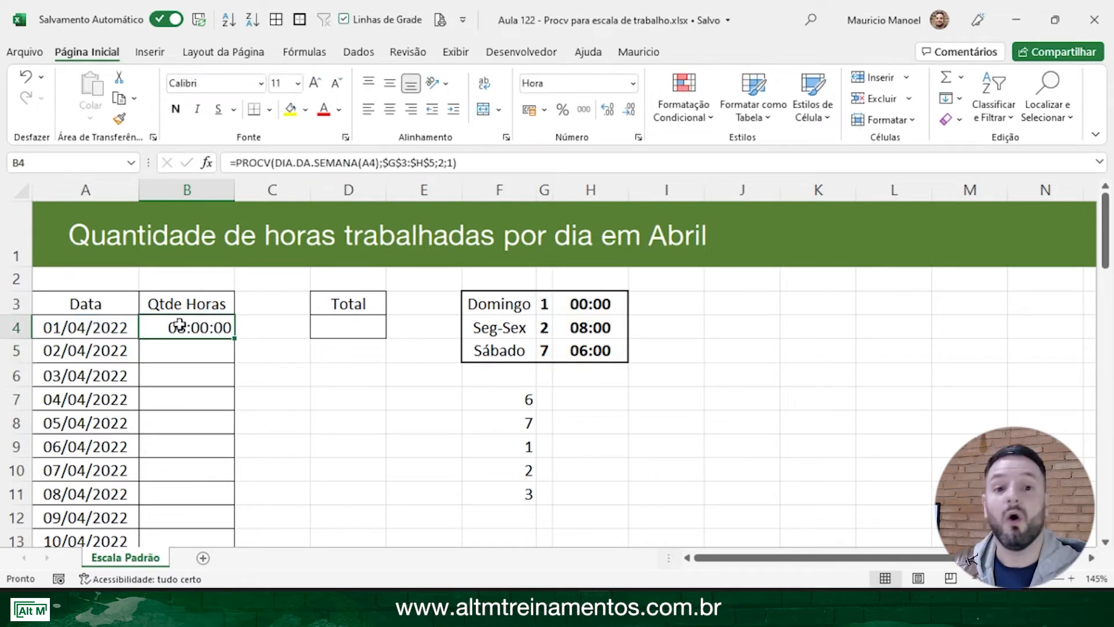
Switch B4 to the Geral number format to view the raw value, and return it to the Hora format
click(511, 400)
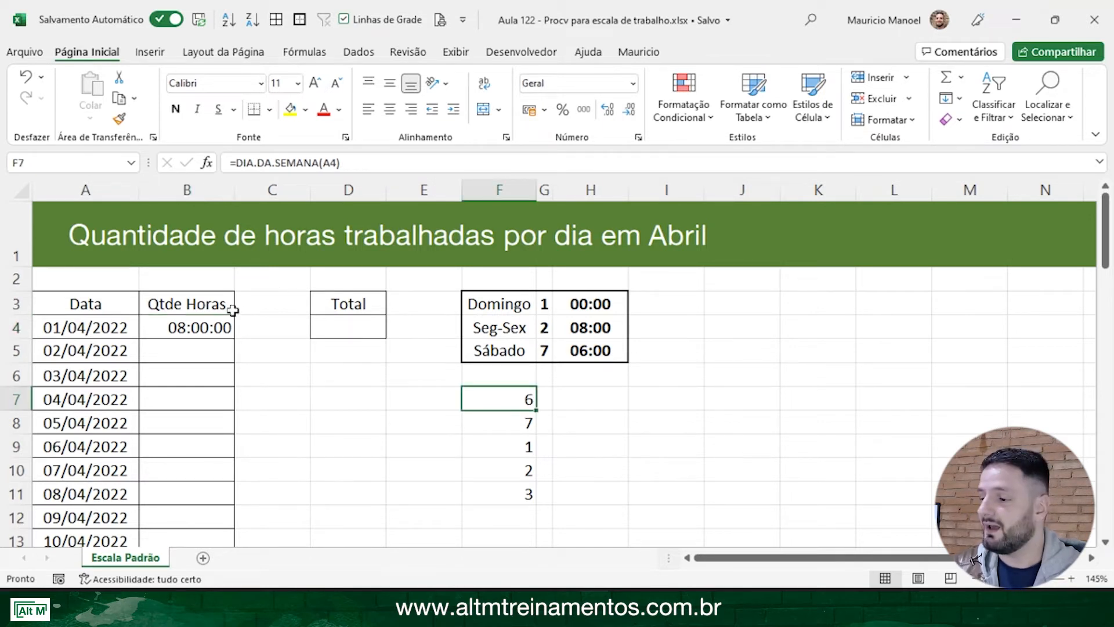
click(196, 323)
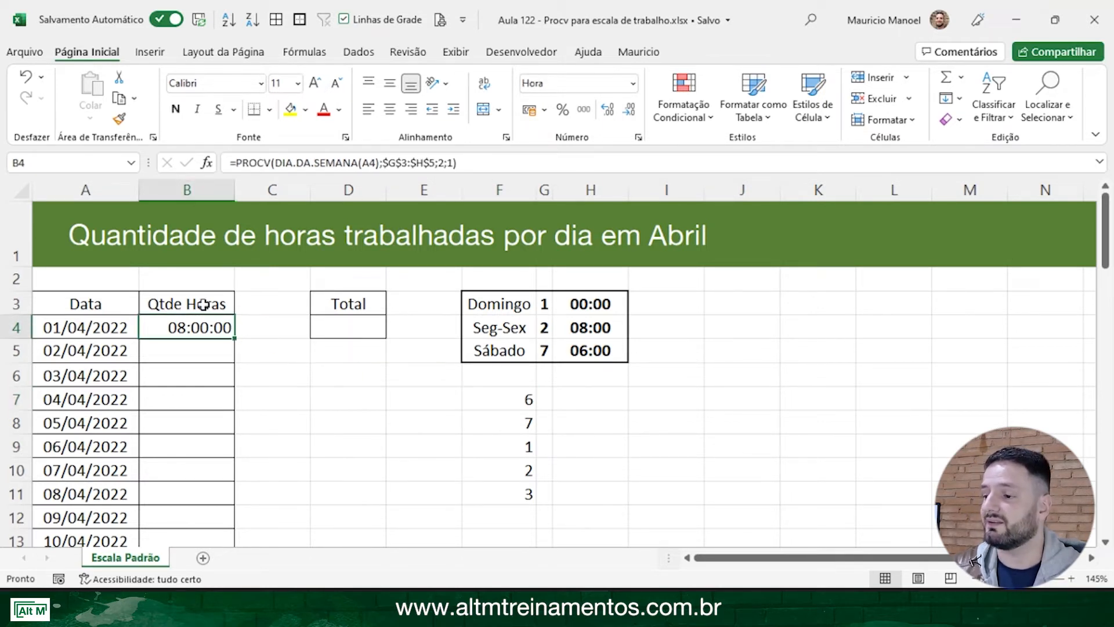
click(632, 83)
click(554, 110)
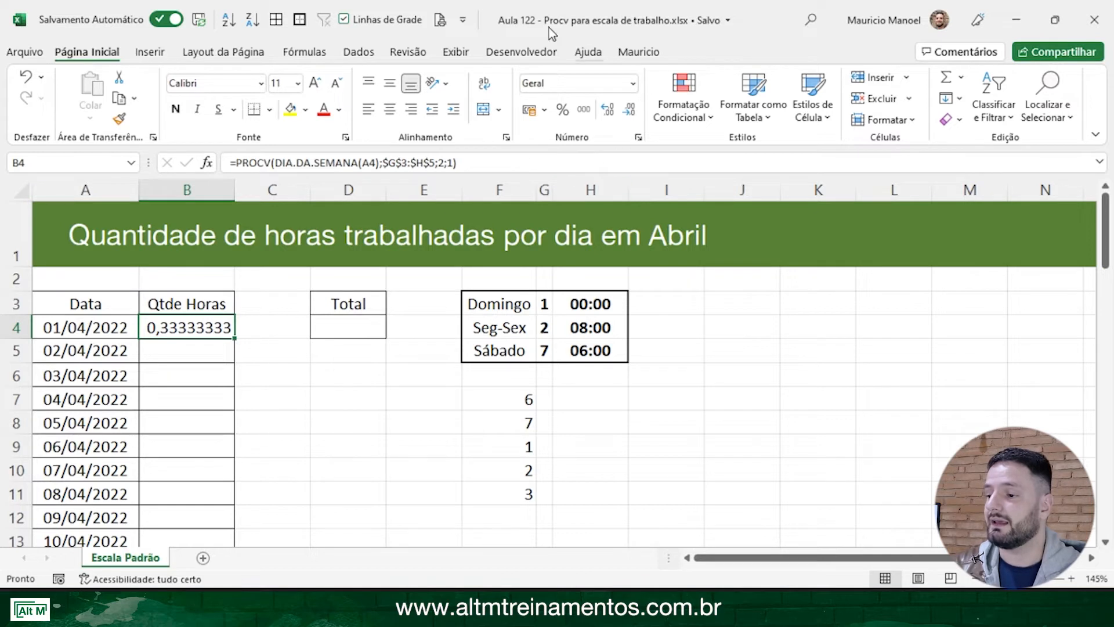
click(633, 83)
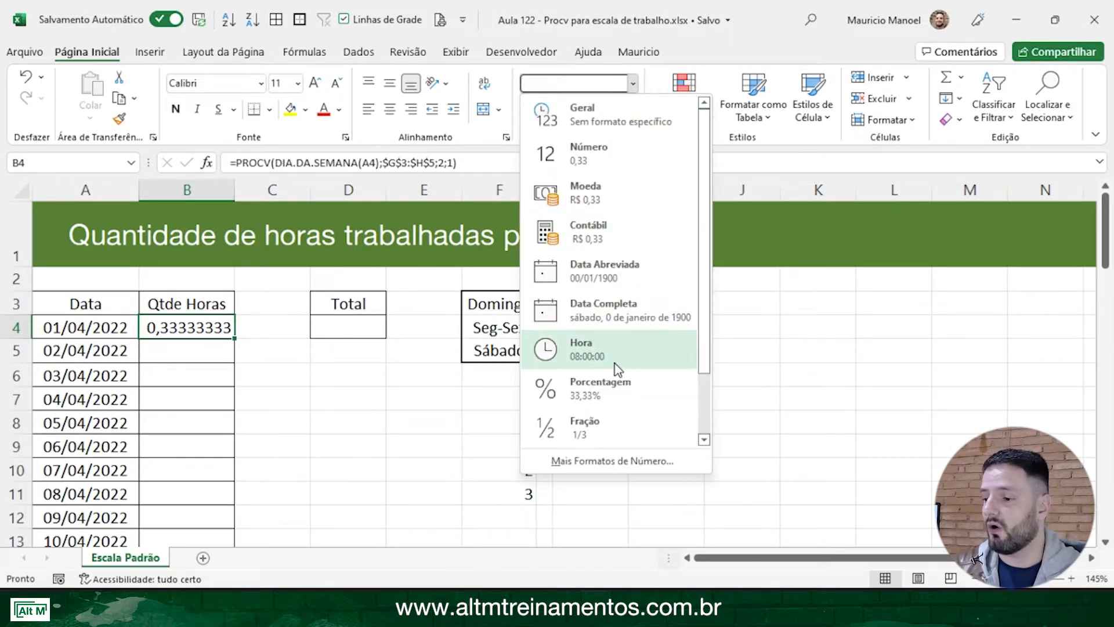
click(644, 363)
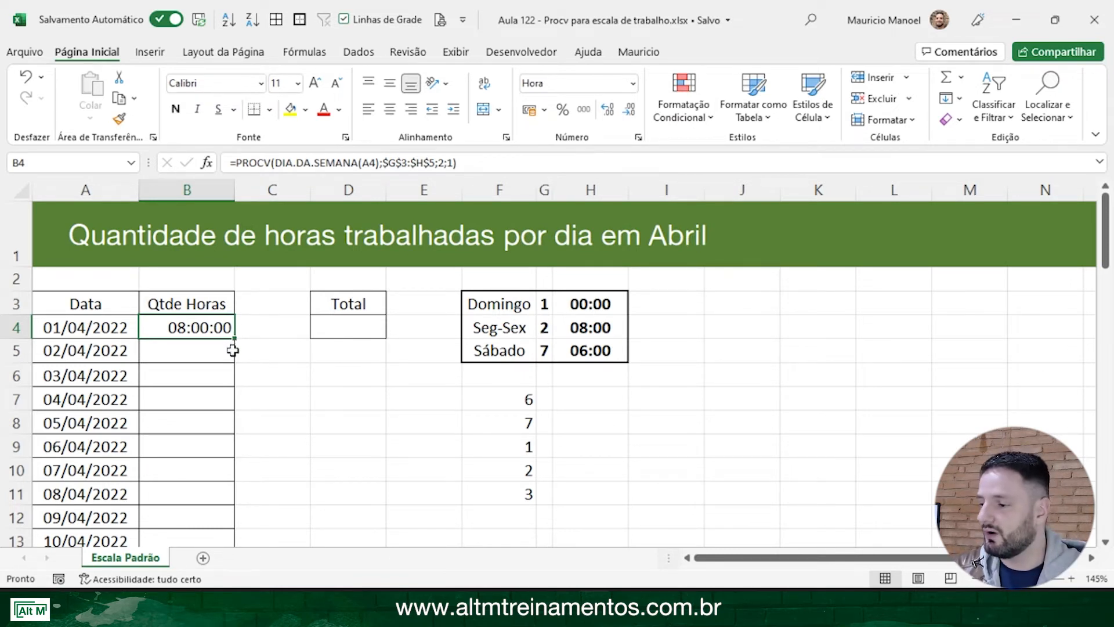
Fill the PROCV formula from B4 down to B33 and check the hours for the first dates
drag(235, 339, 224, 499)
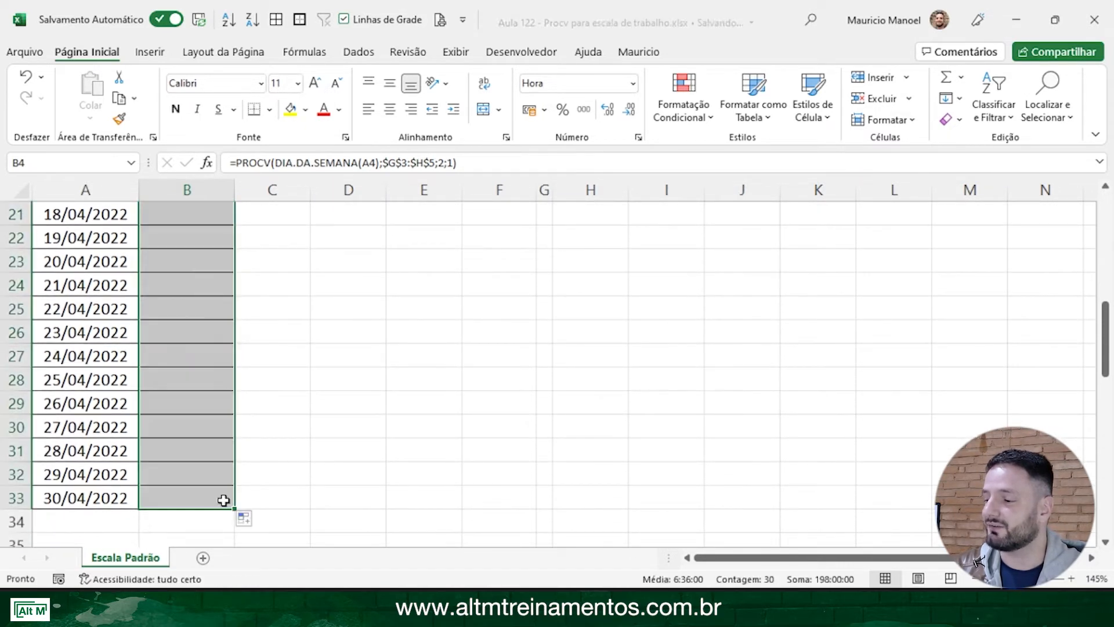
scroll(198, 414, up, 7)
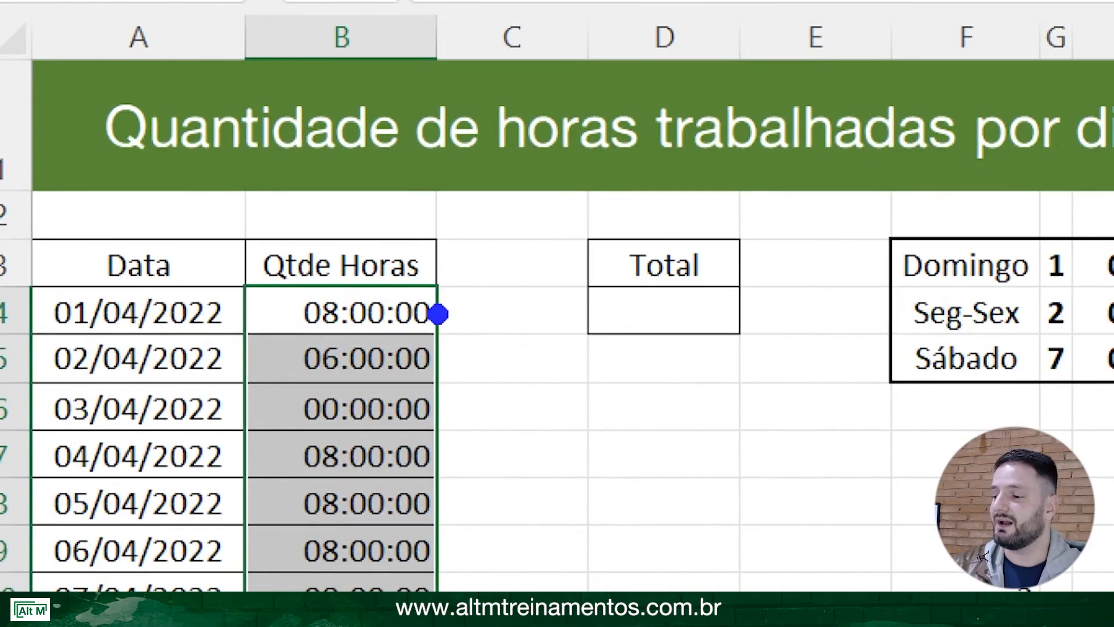
mouse_move(438, 314)
mouse_down()
mouse_move(597, 238)
mouse_move(674, 224)
mouse_up()
drag(455, 363, 883, 440)
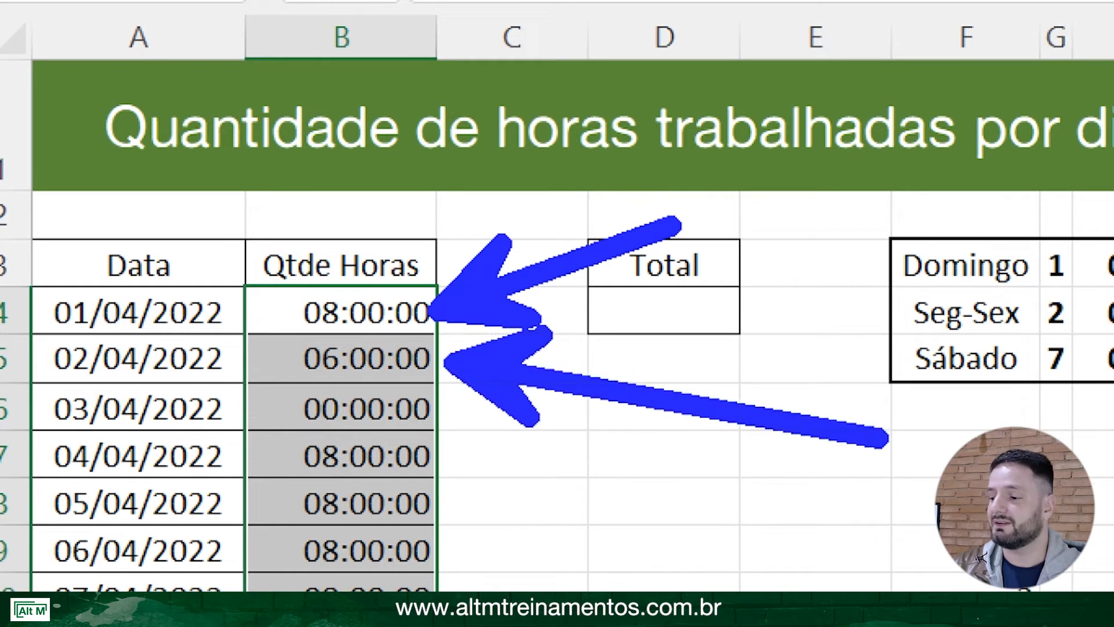
drag(451, 428, 540, 467)
drag(529, 417, 836, 591)
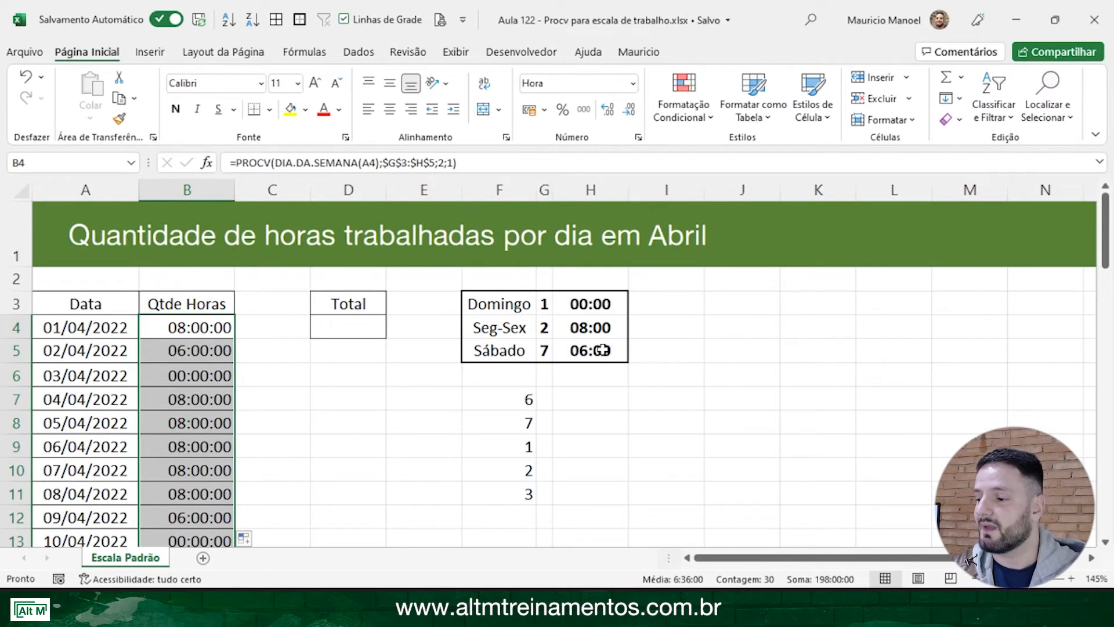
Set the Sábado hours in H5 to 04:00 and check the hours for 02/04/2022 in B5
click(602, 350)
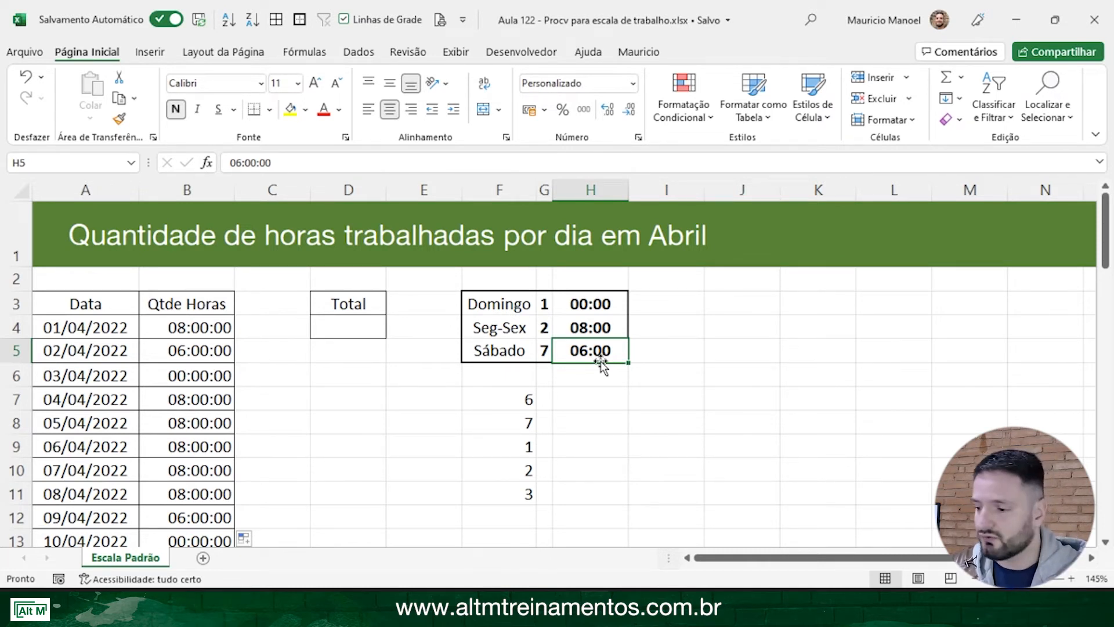
text(04:00)
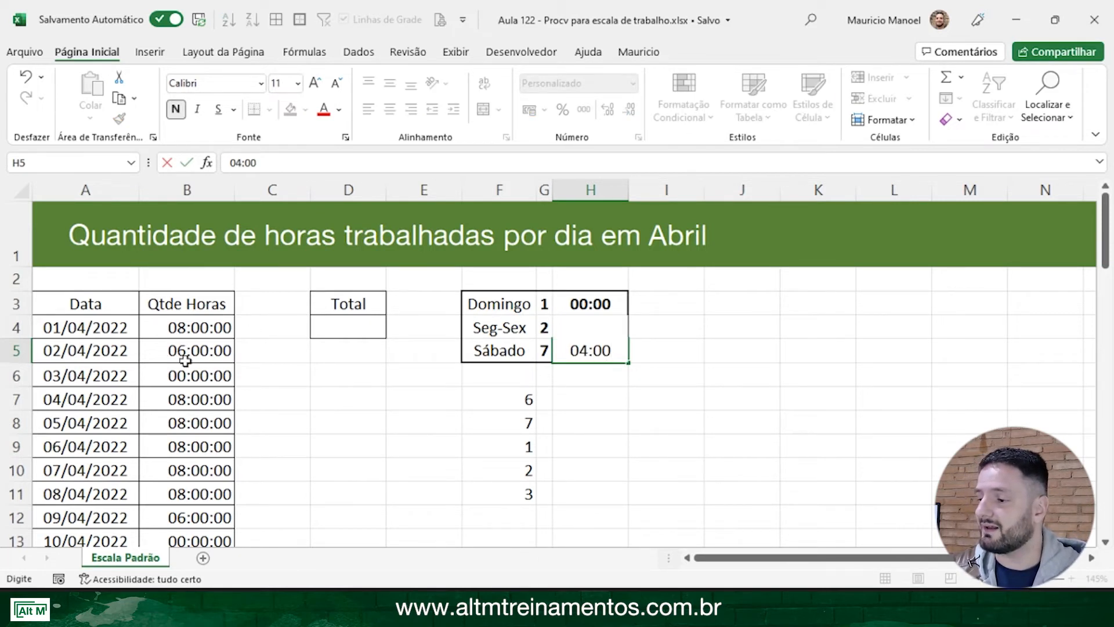
key(Return)
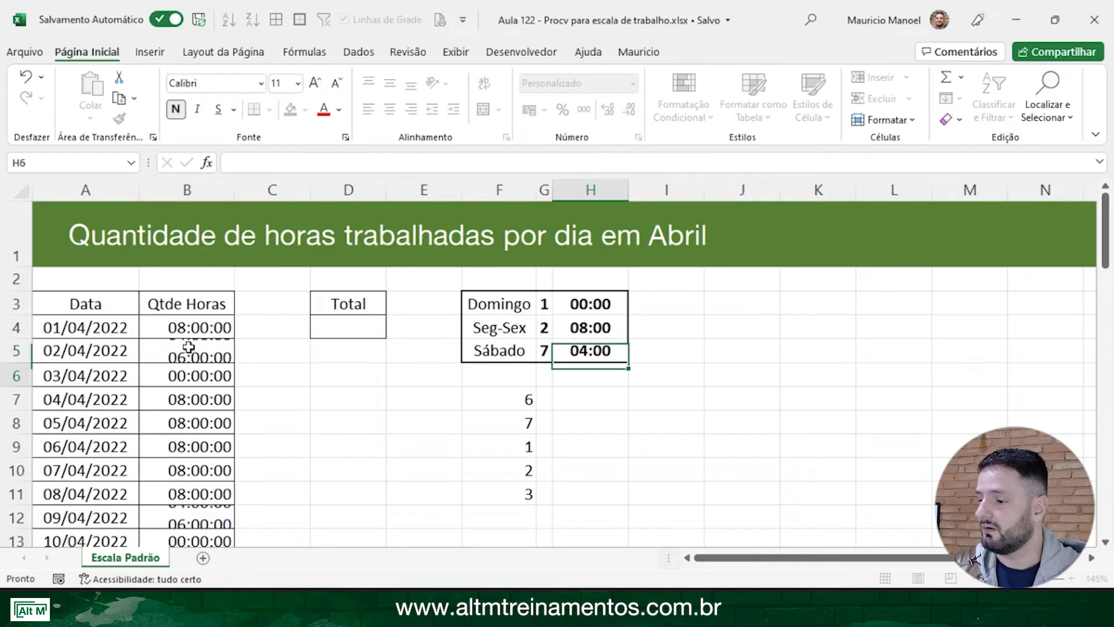
click(189, 350)
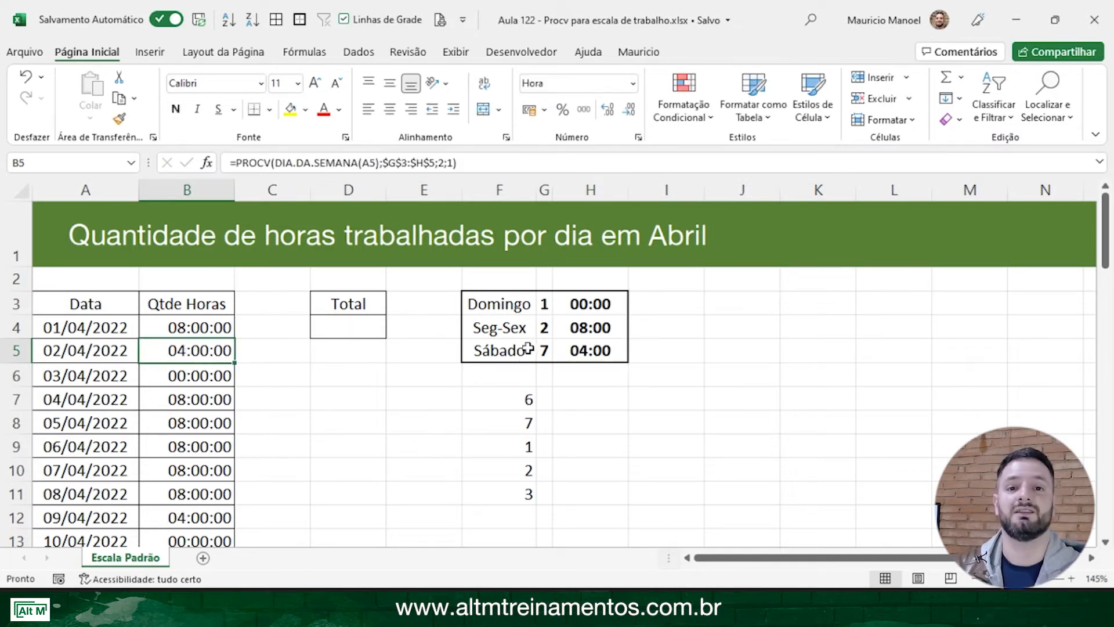
Enter the formula =SOMA(B4:B33) in D4 to total the hours of the month
click(342, 327)
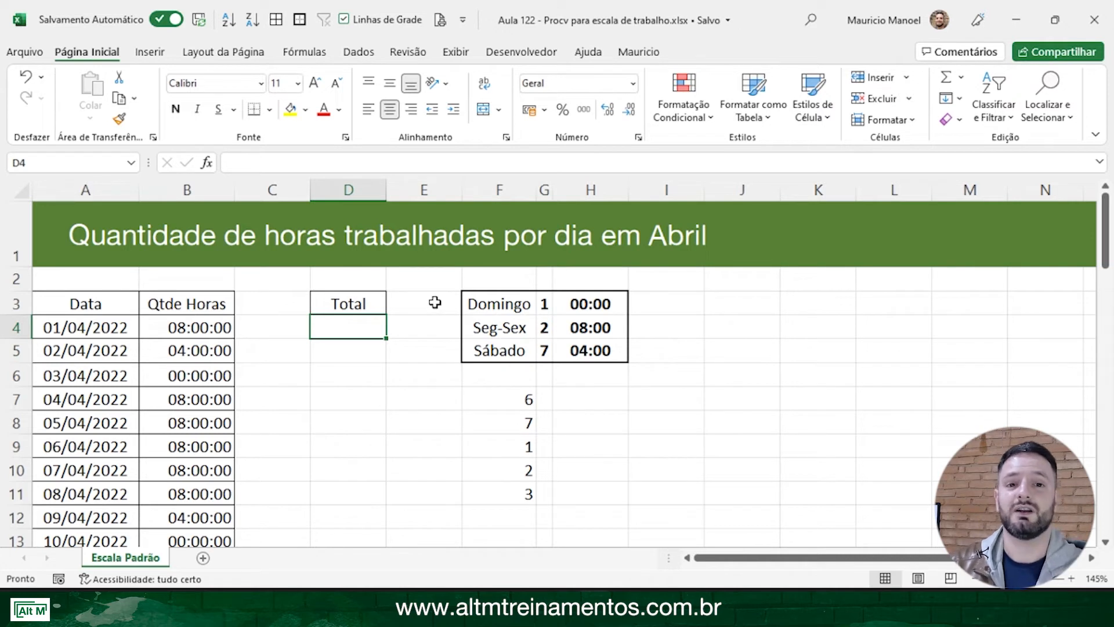
text(=)
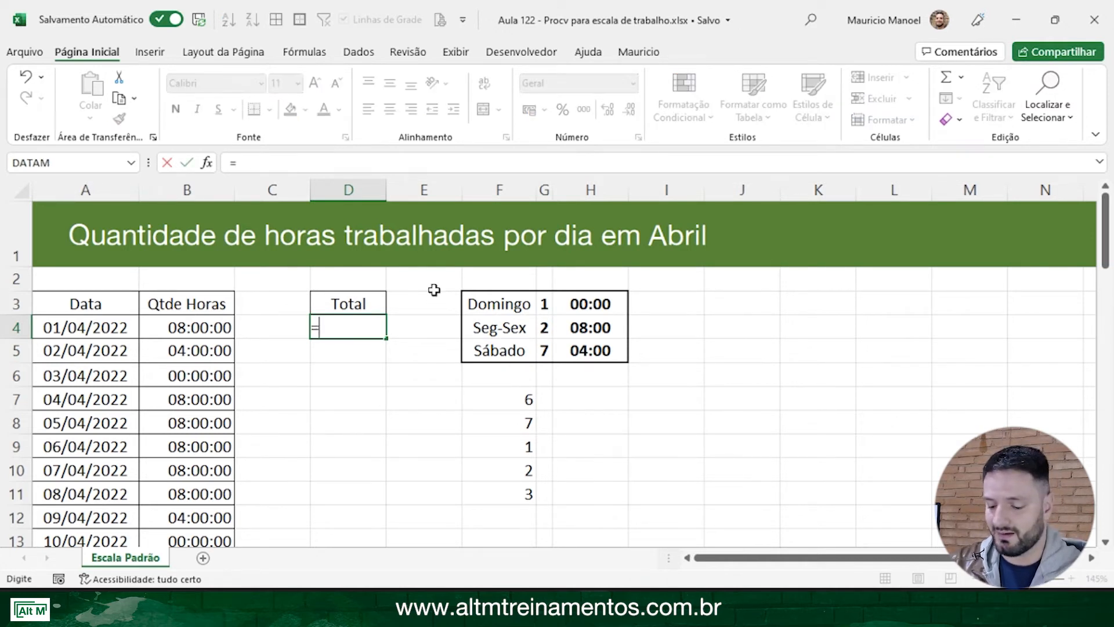
text(soma()
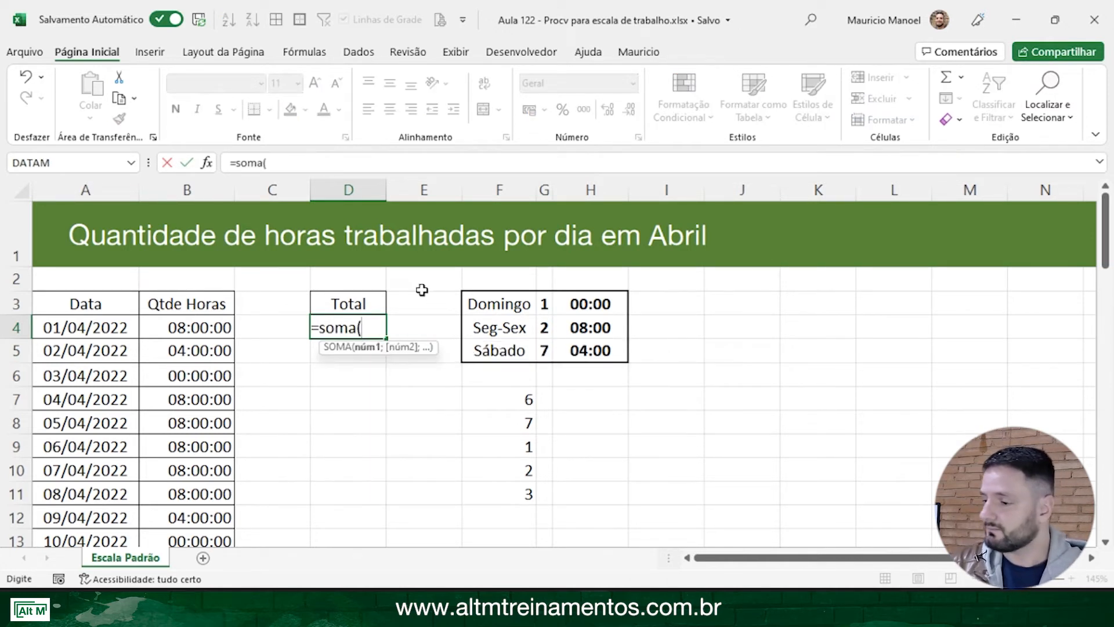
drag(191, 328, 216, 511)
scroll(254, 441, up, 7)
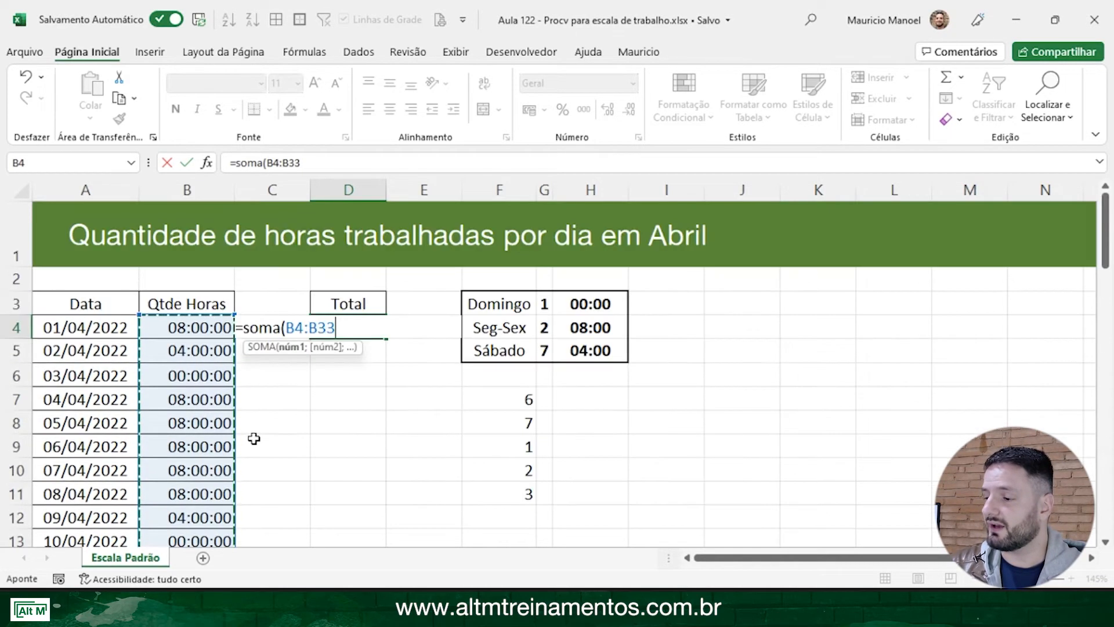
text())
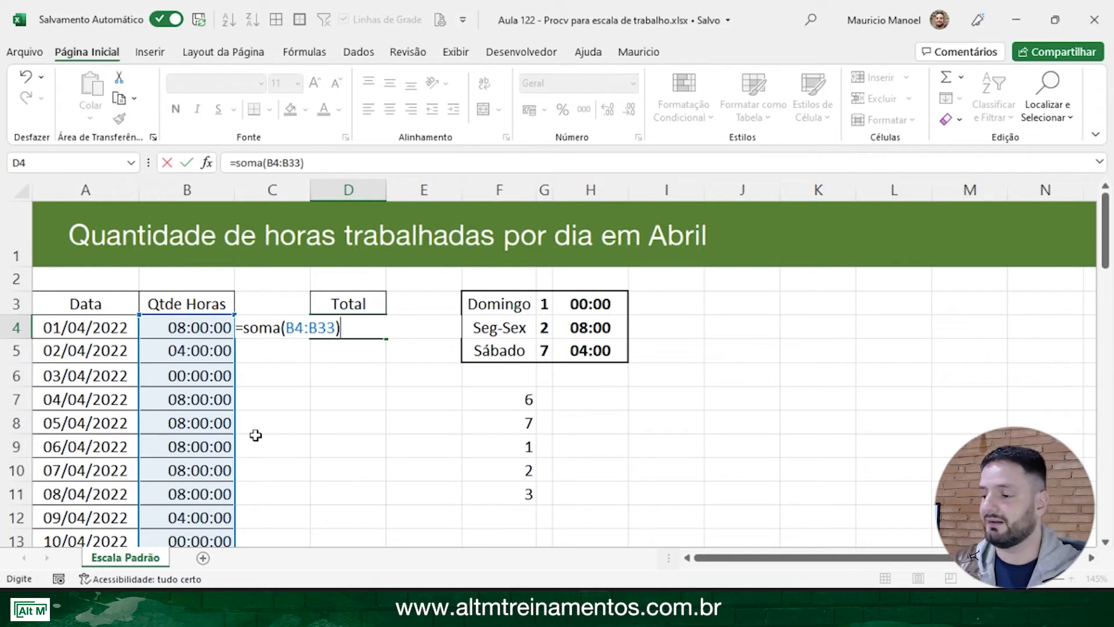
key(Return)
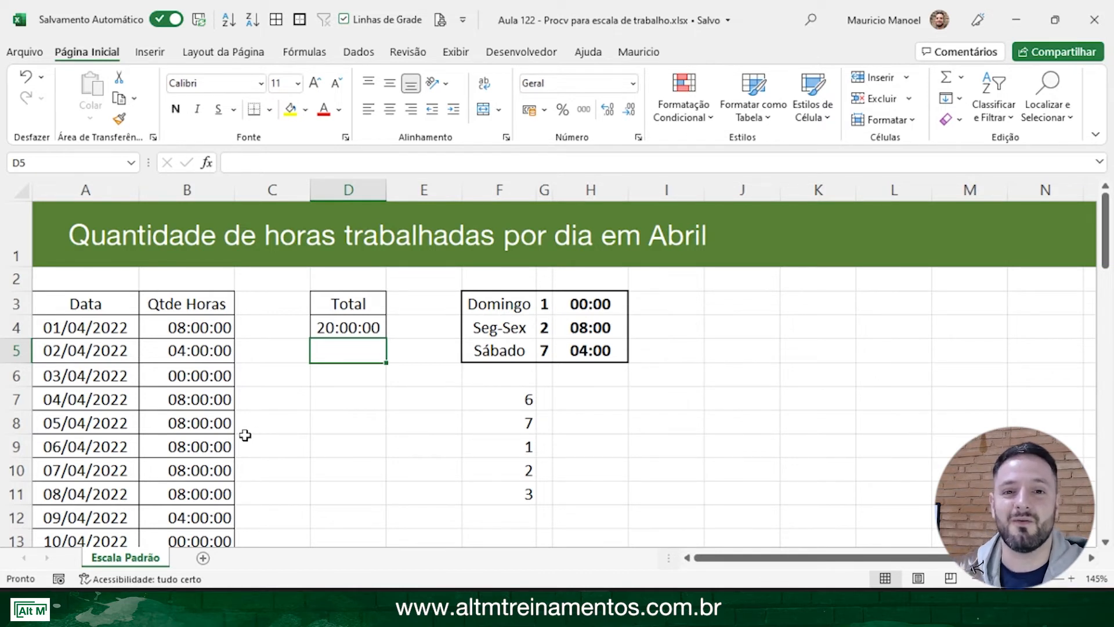
Format the total in D4 with the Hora type 37:30:55 and widen column D to fit the value
click(339, 324)
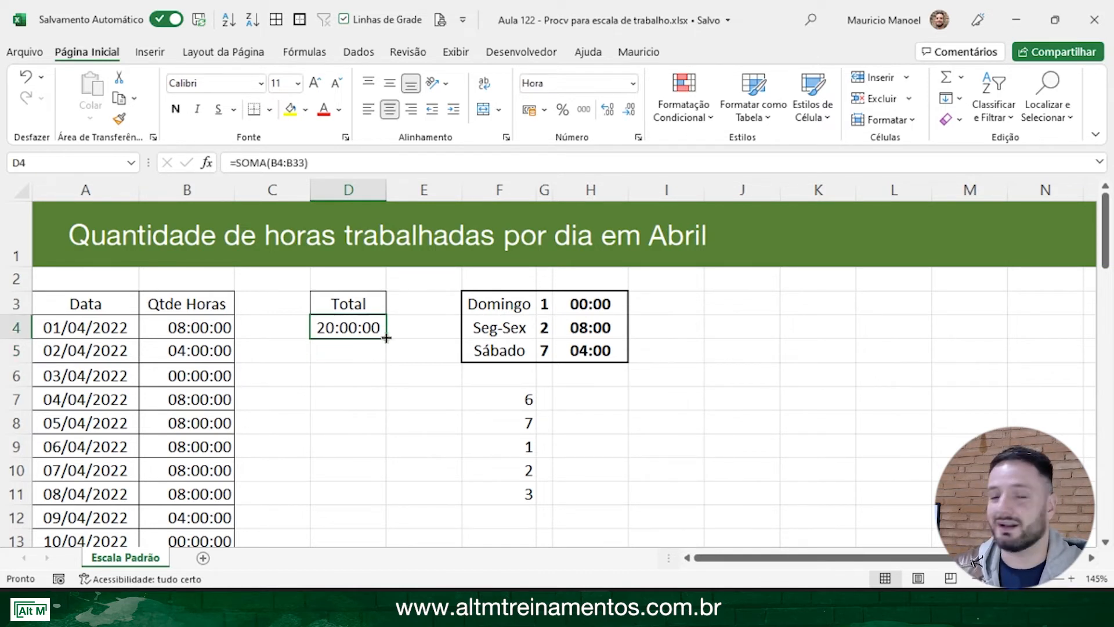
right_click(350, 326)
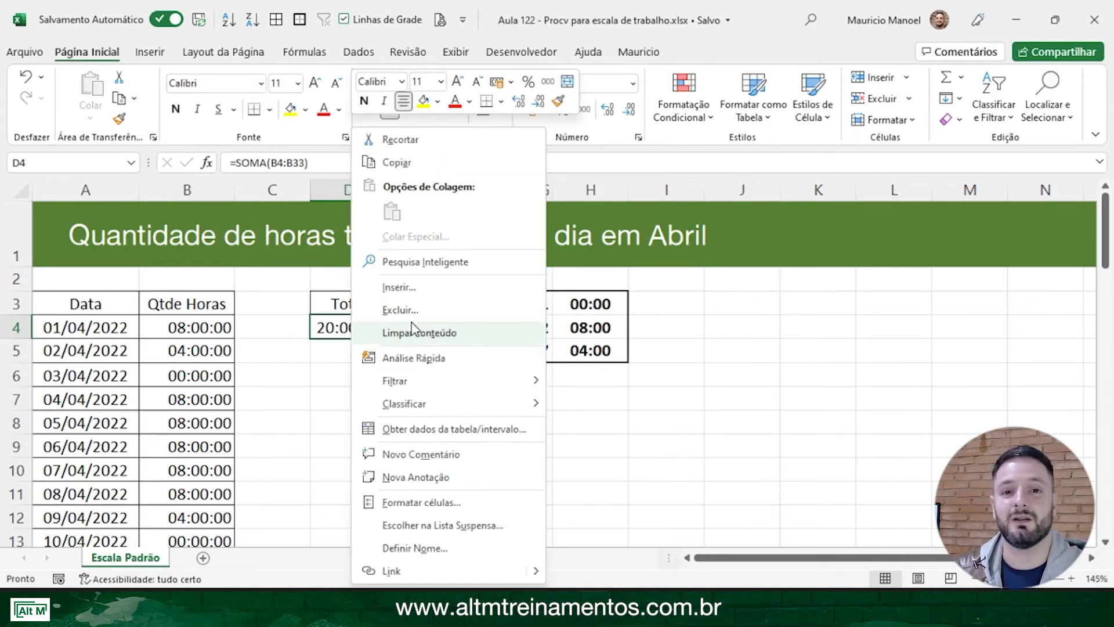
click(415, 505)
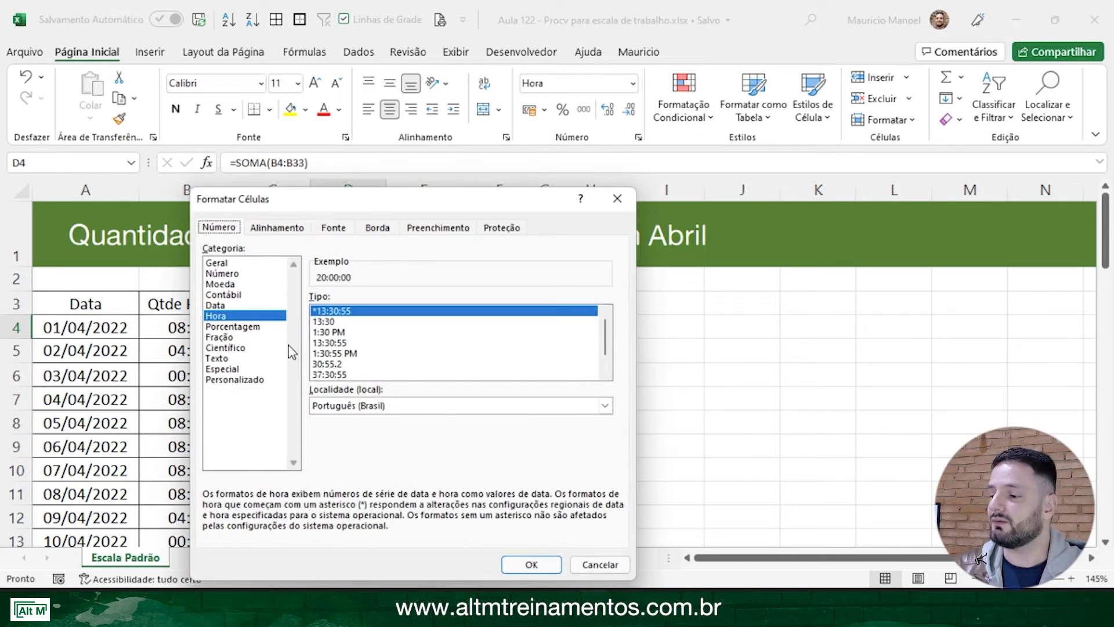
click(324, 374)
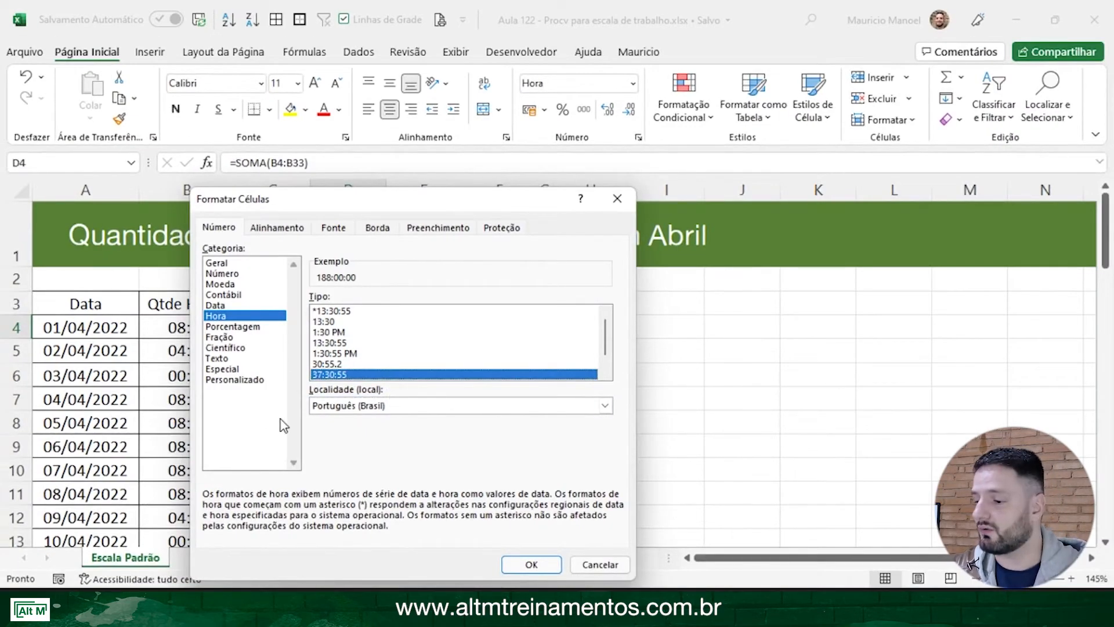
click(532, 564)
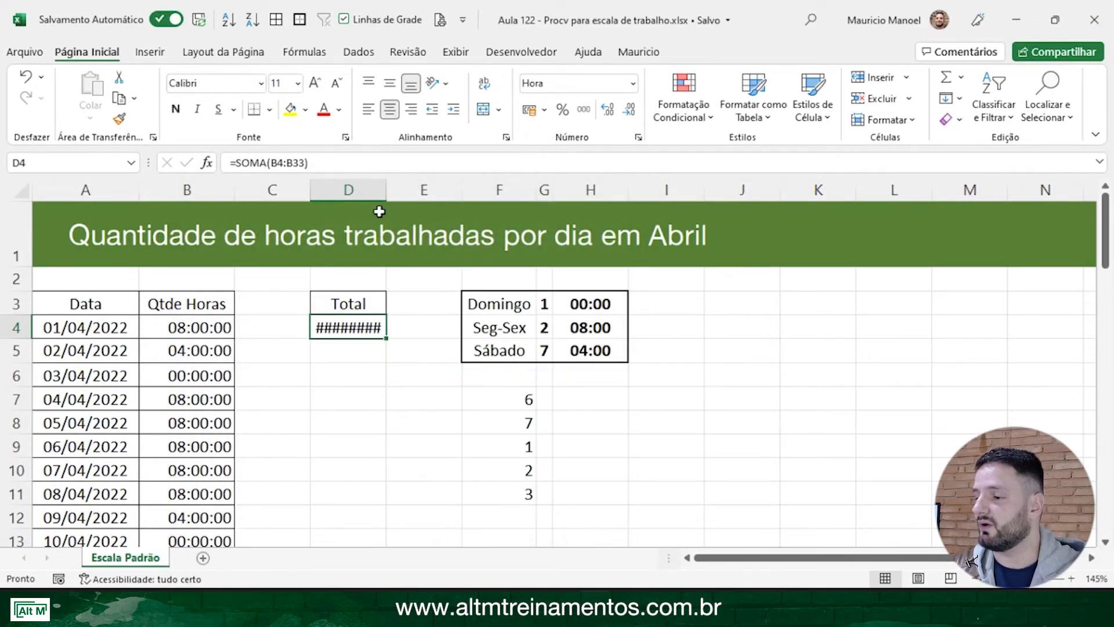
drag(388, 191, 413, 192)
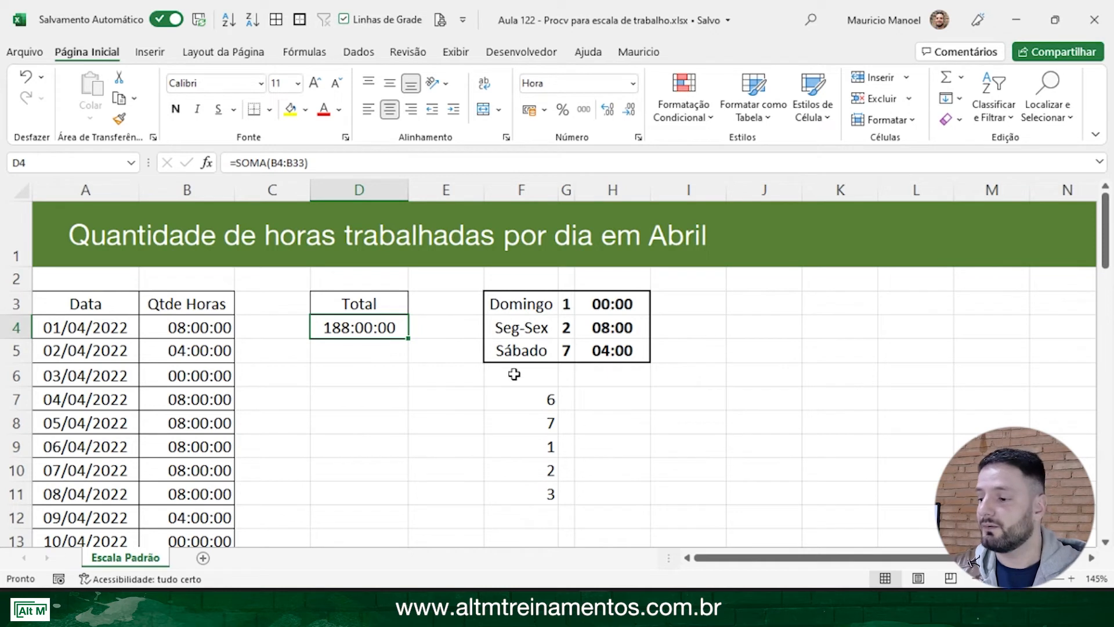
Set the Sábado hours in H5 to 06:00
click(598, 348)
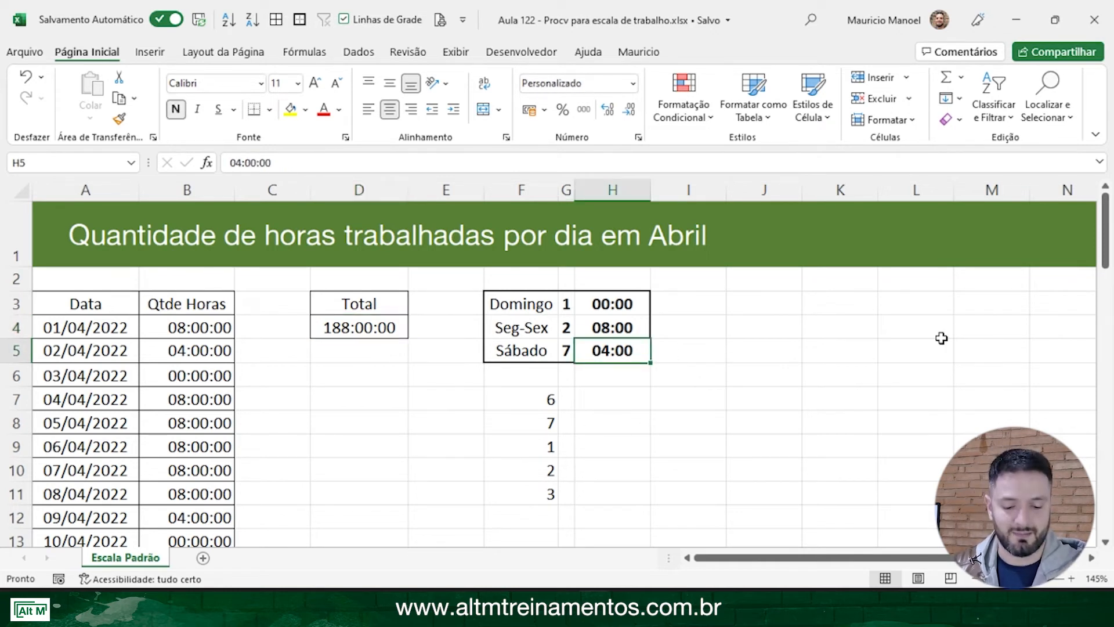
text(06:00)
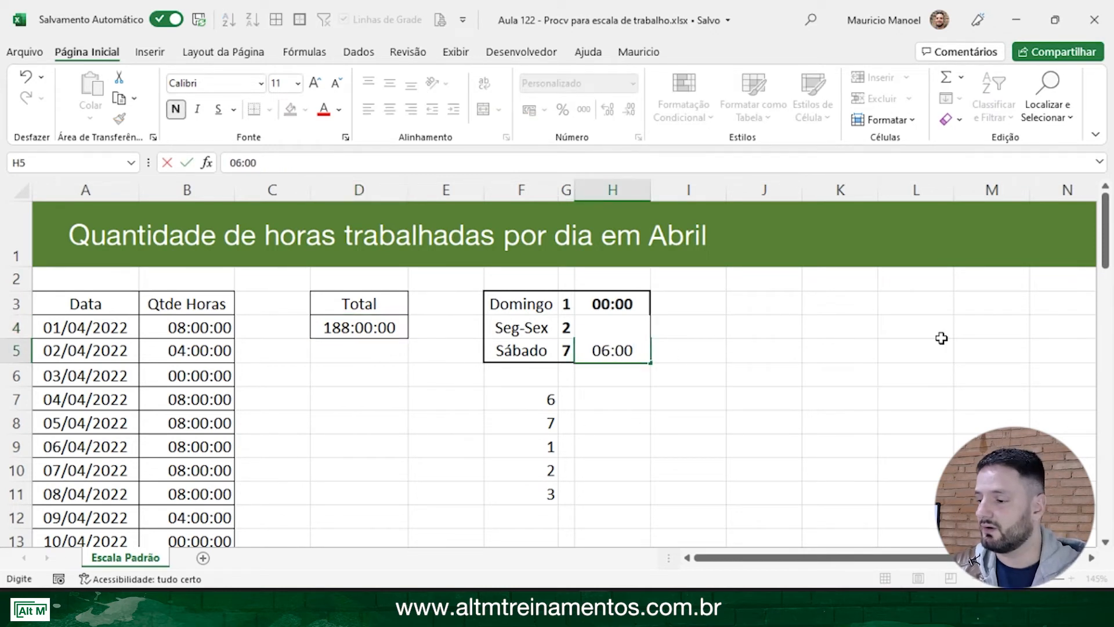
key(Return)
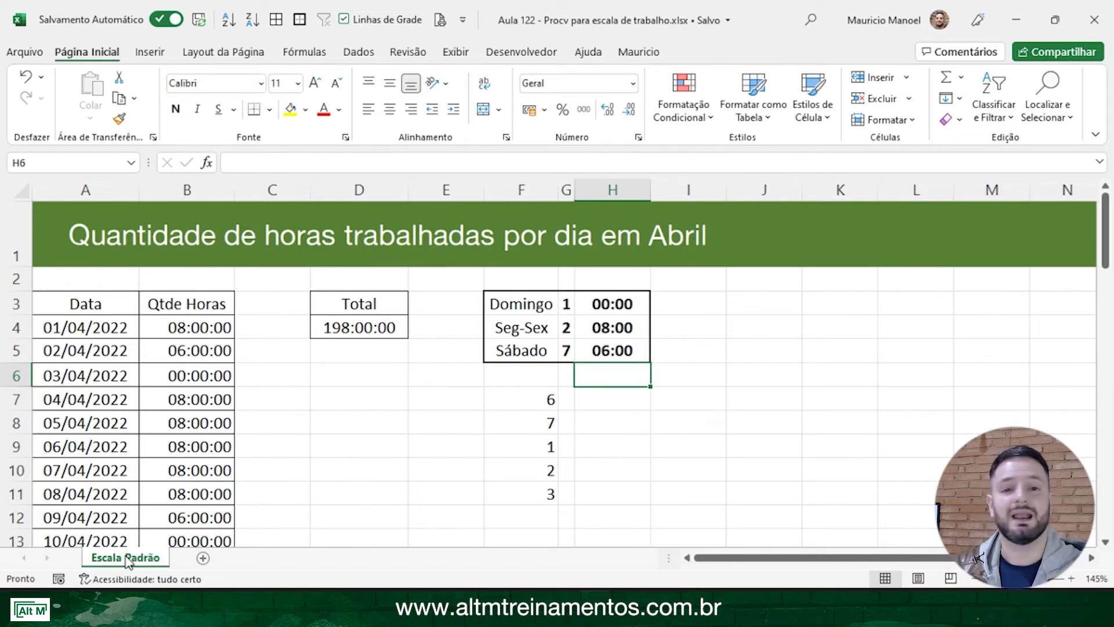
Duplicate the Escala Padrão worksheet and rename the copy as Escala Fds
drag(127, 561, 218, 564)
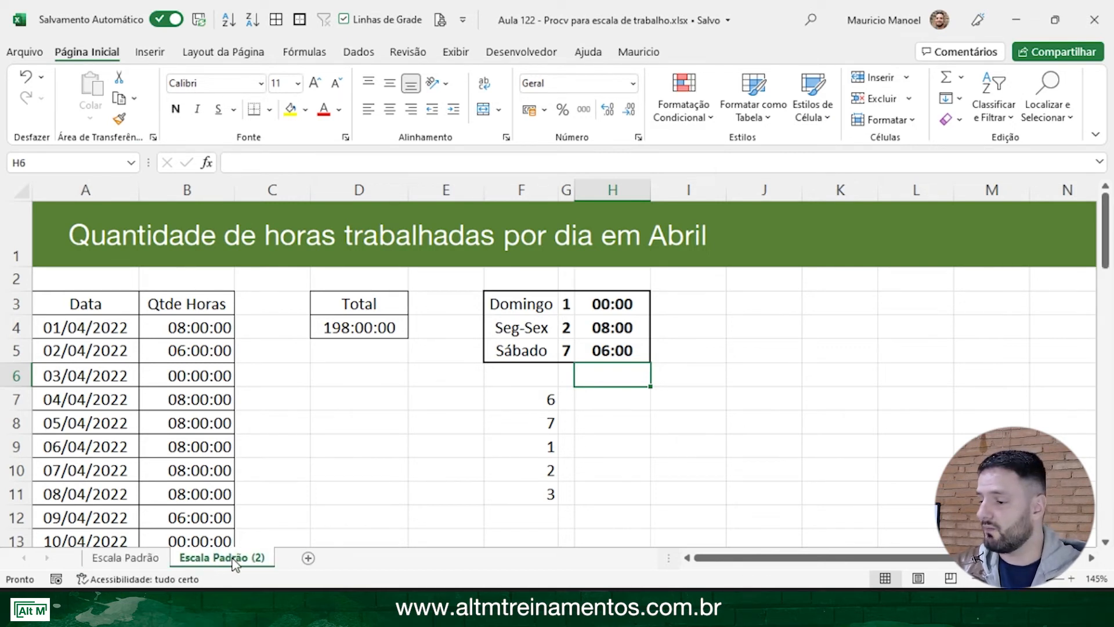
double_click(232, 559)
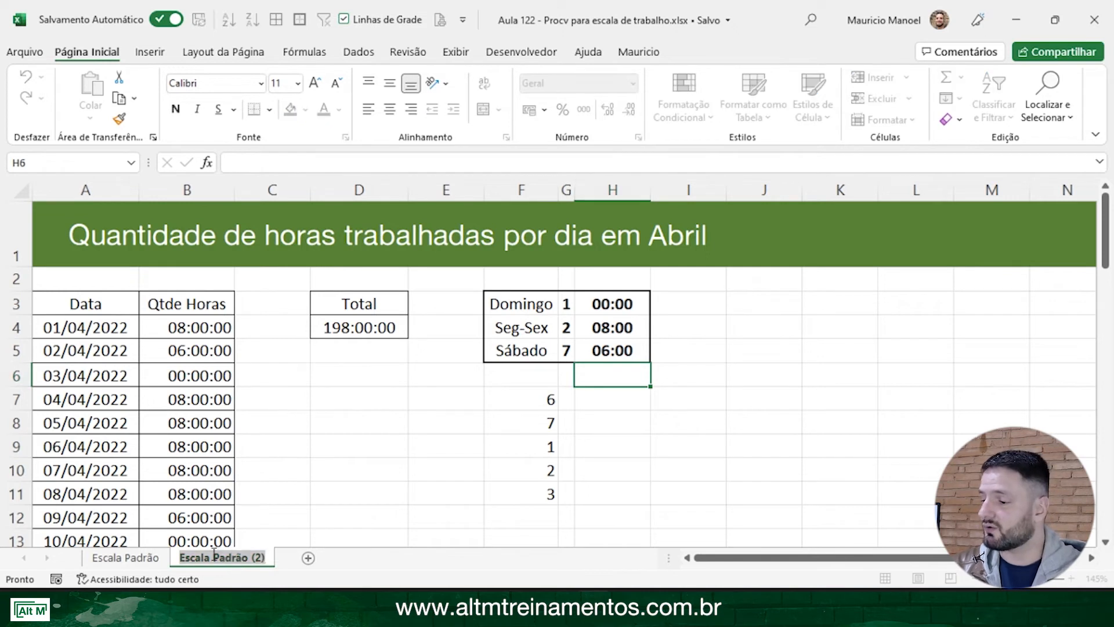
drag(213, 557, 412, 540)
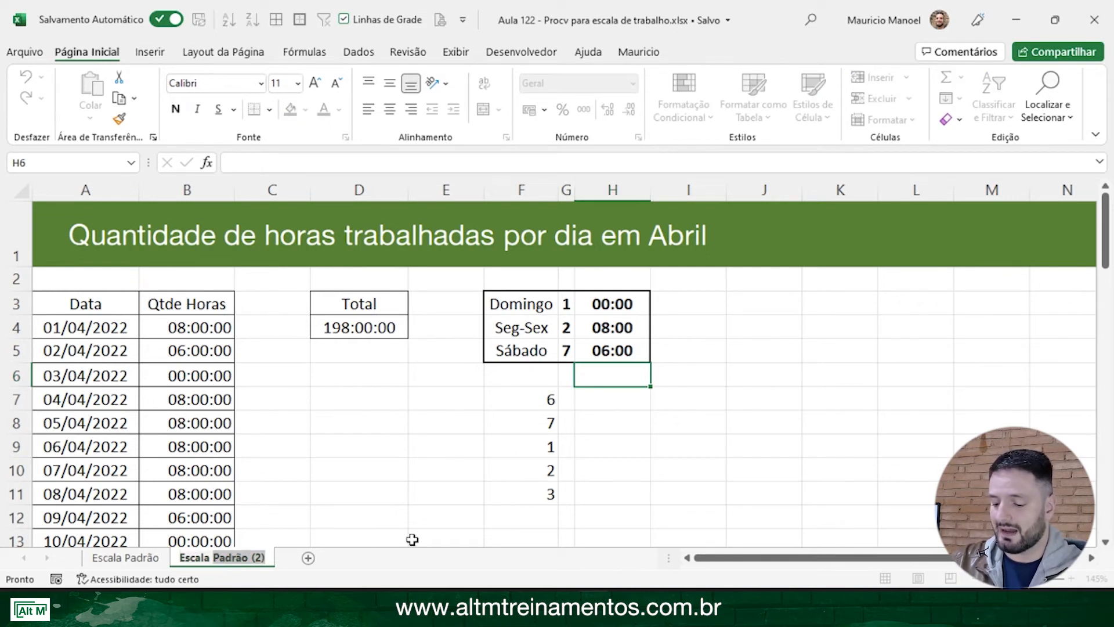
text(Fds)
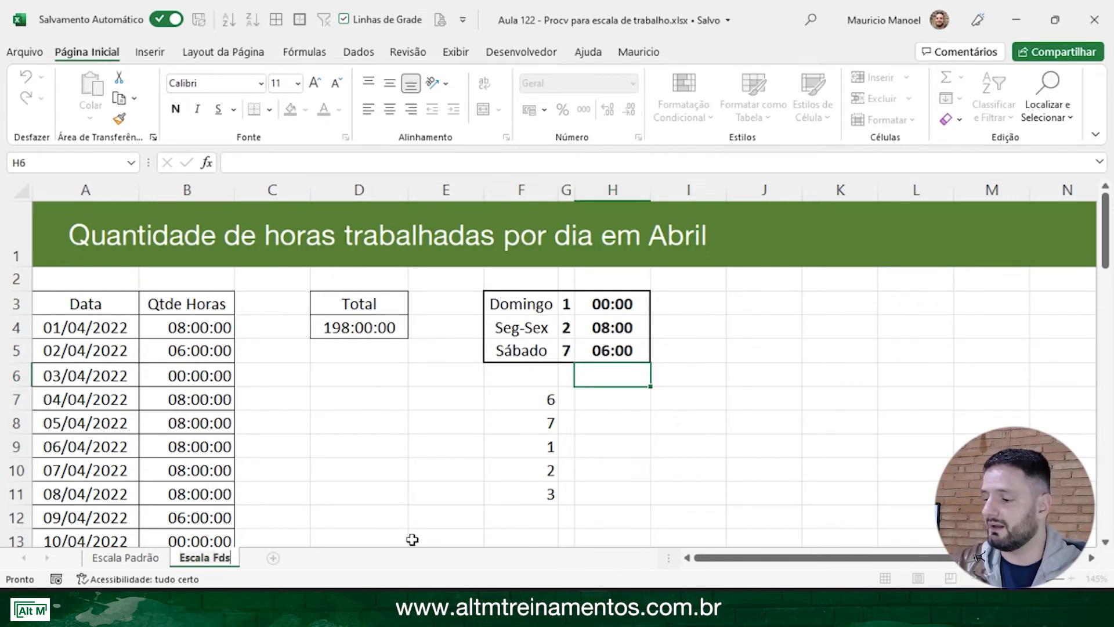
key(Return)
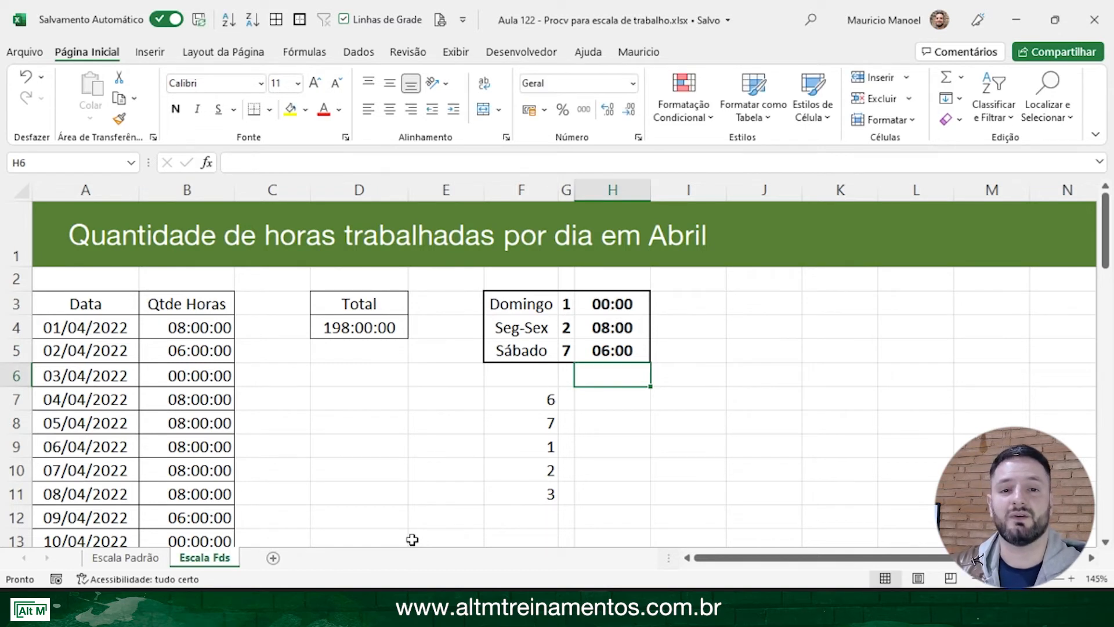
Clear the leftover weekday numbers from F7:F11 on the Escala Fds sheet
click(620, 306)
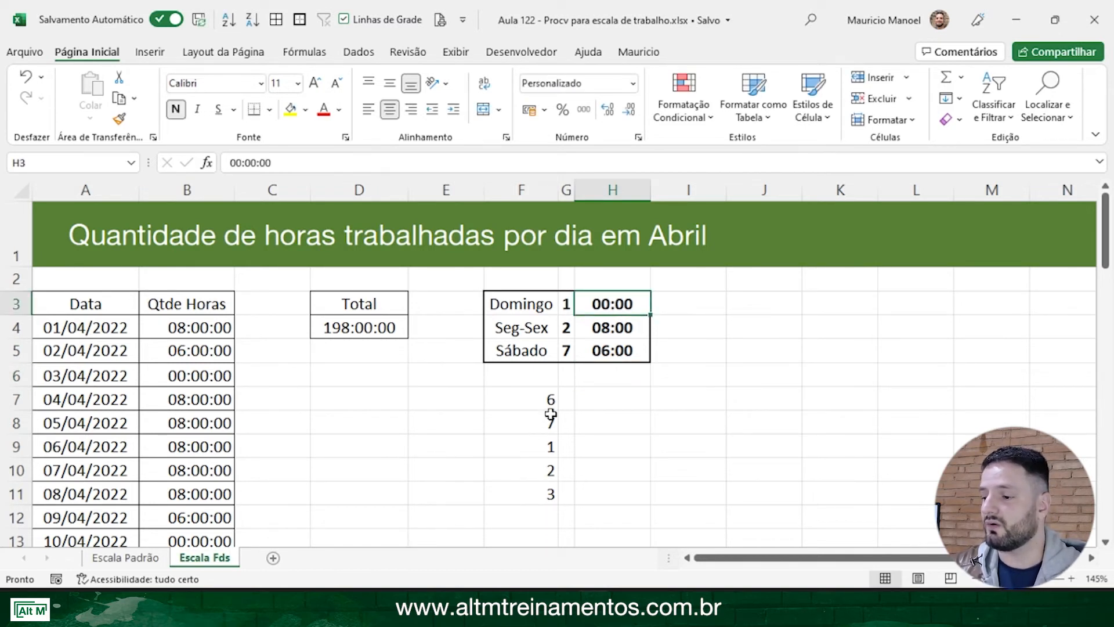
drag(549, 401, 540, 498)
key(Delete)
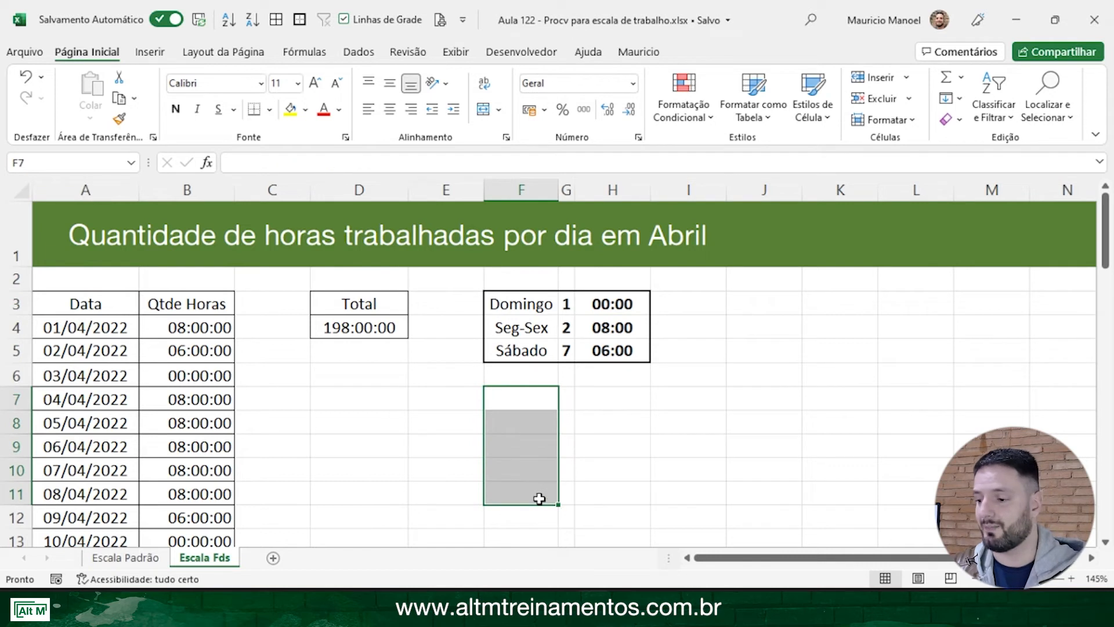
Set the Domingo hours in H3 to 08:00 and check the hours for 03/04/2022 and the monthly total in D4
click(611, 306)
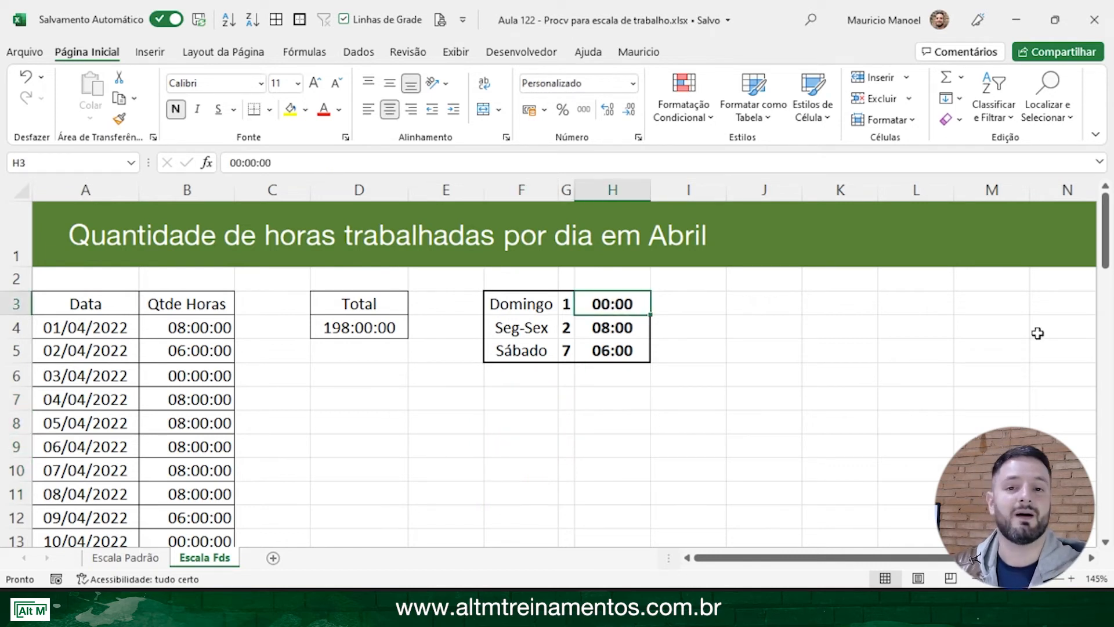
text(08:)
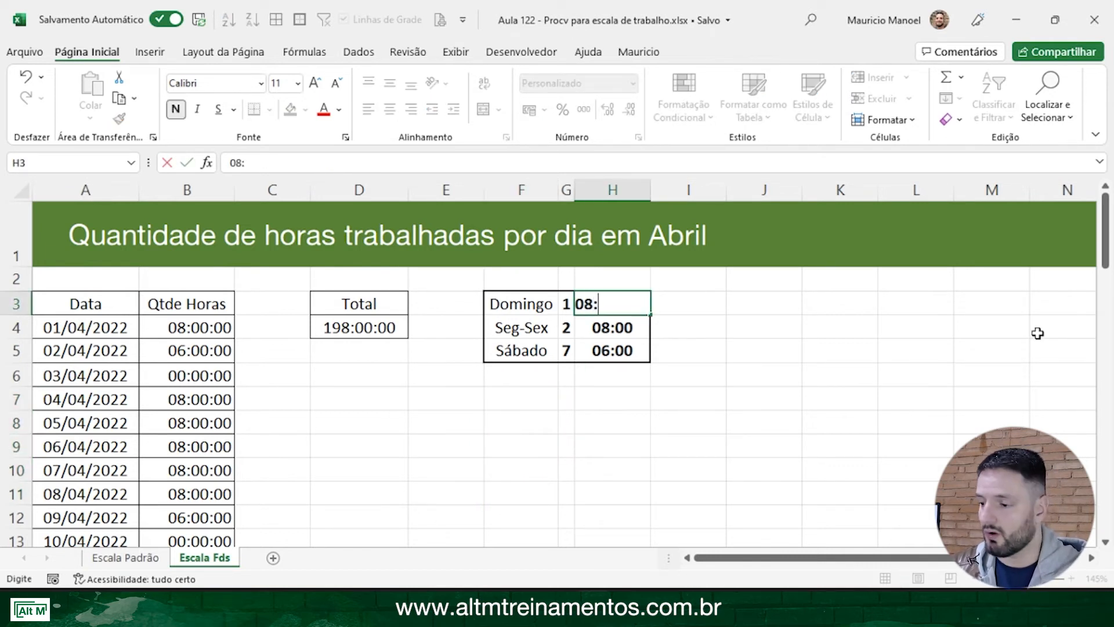
text(00)
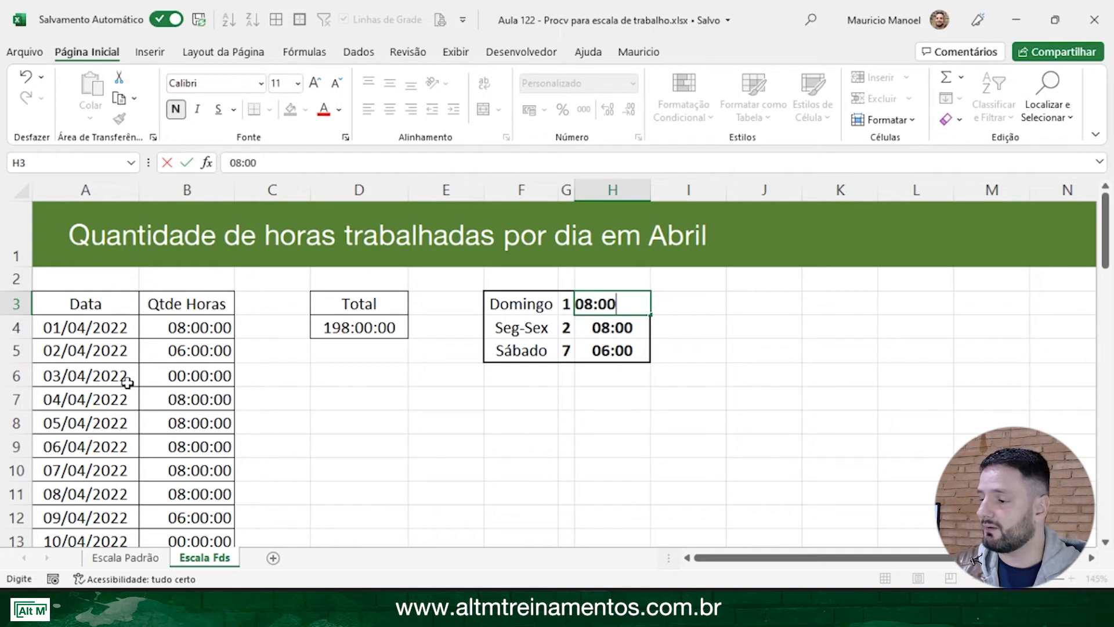
key(Return)
click(158, 380)
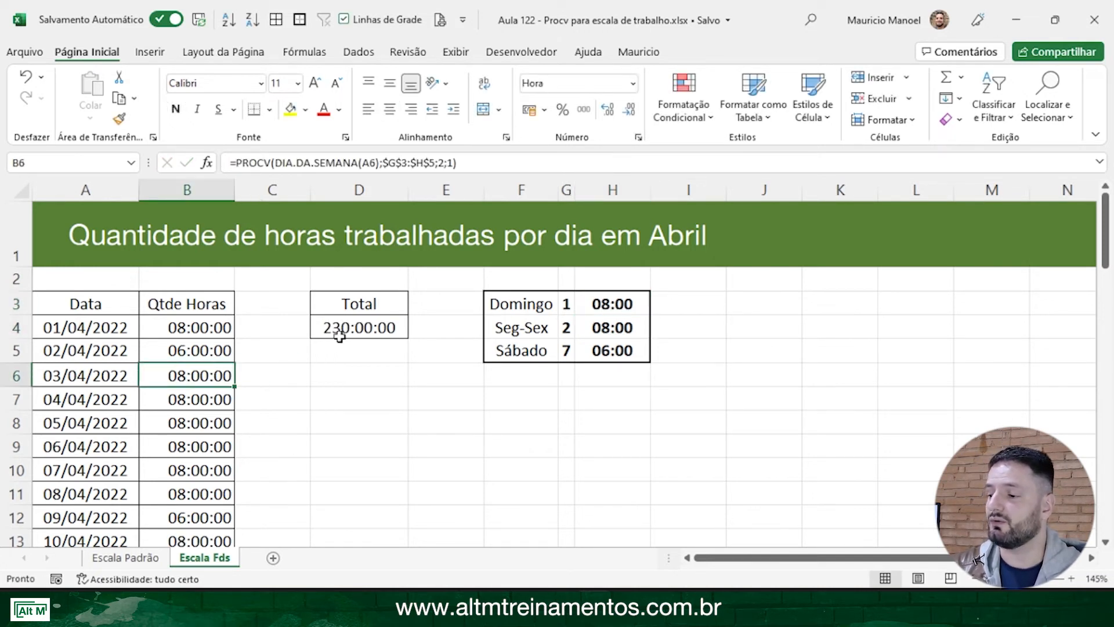
click(354, 321)
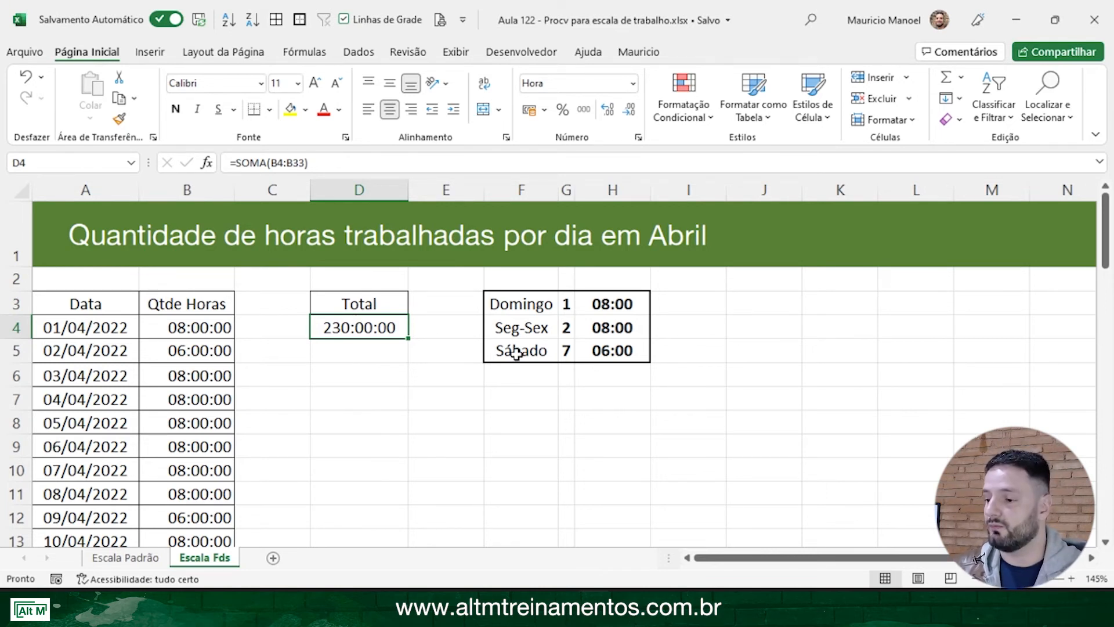
drag(566, 304, 623, 353)
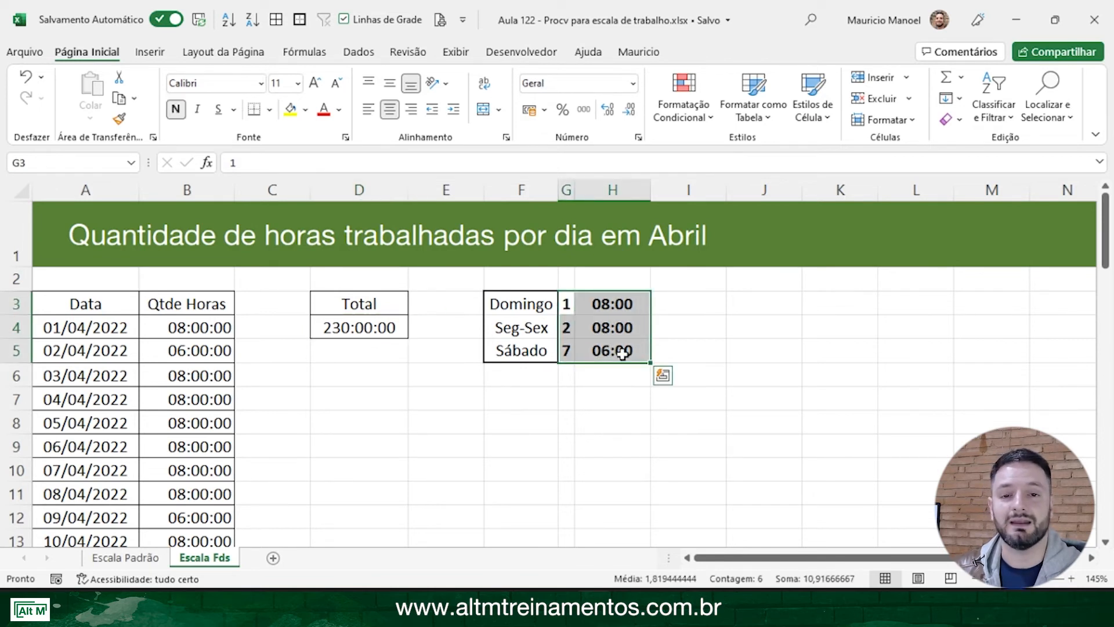
drag(56, 308, 188, 509)
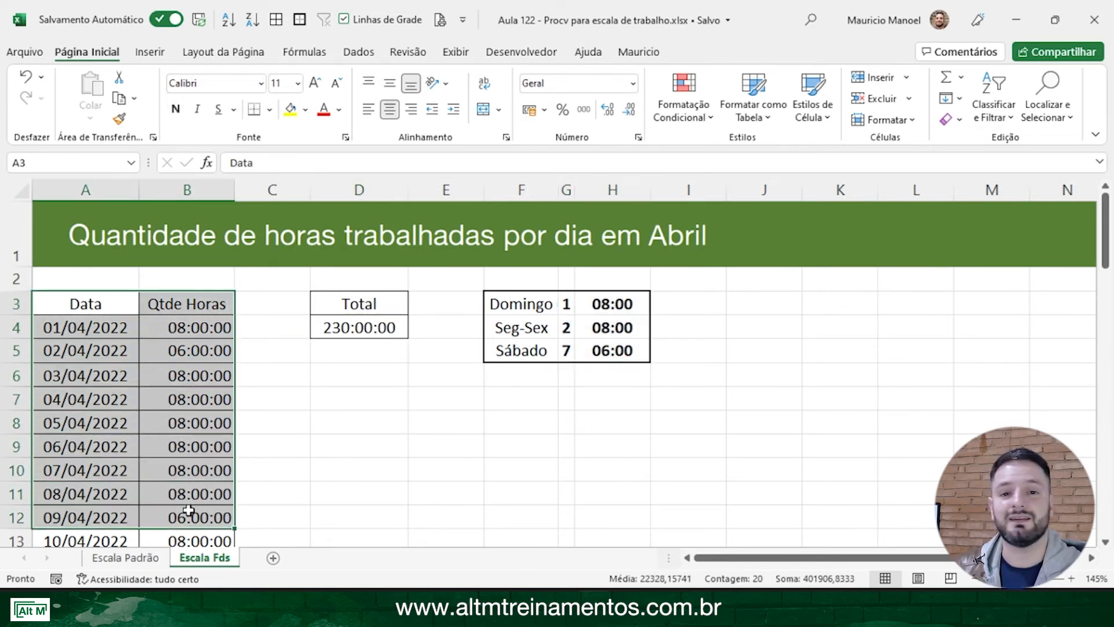